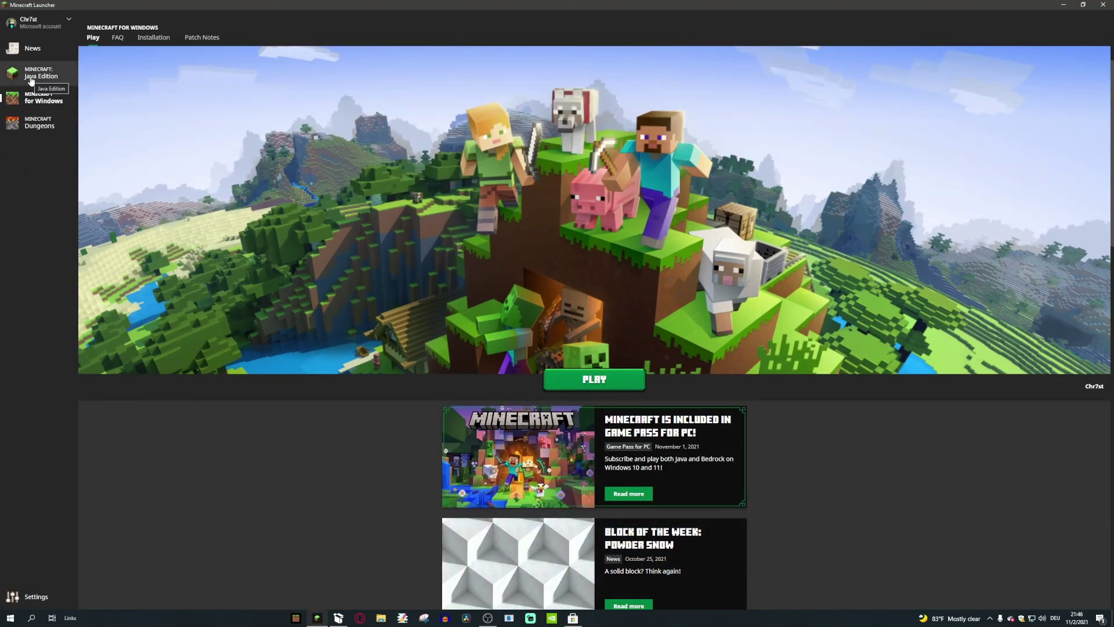
# Browse the game versions available for a new Java Edition installation
pyautogui.click(30, 81)
pyautogui.click(131, 38)
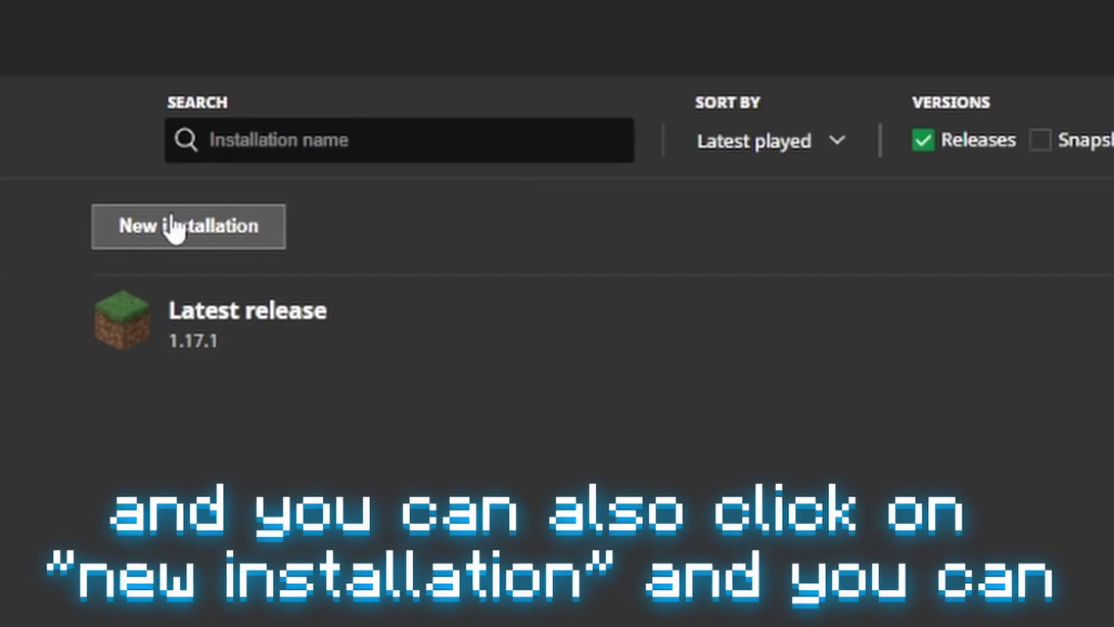
pyautogui.click(173, 227)
pyautogui.click(458, 361)
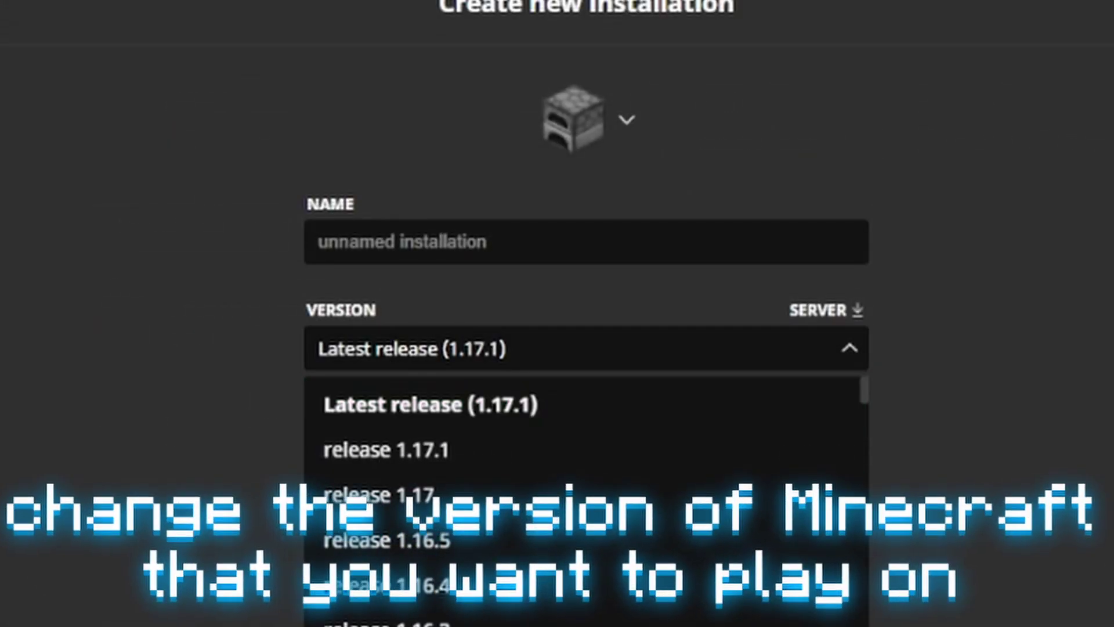
pyautogui.scroll(-15, 581, 615)
pyautogui.scroll(15, 581, 616)
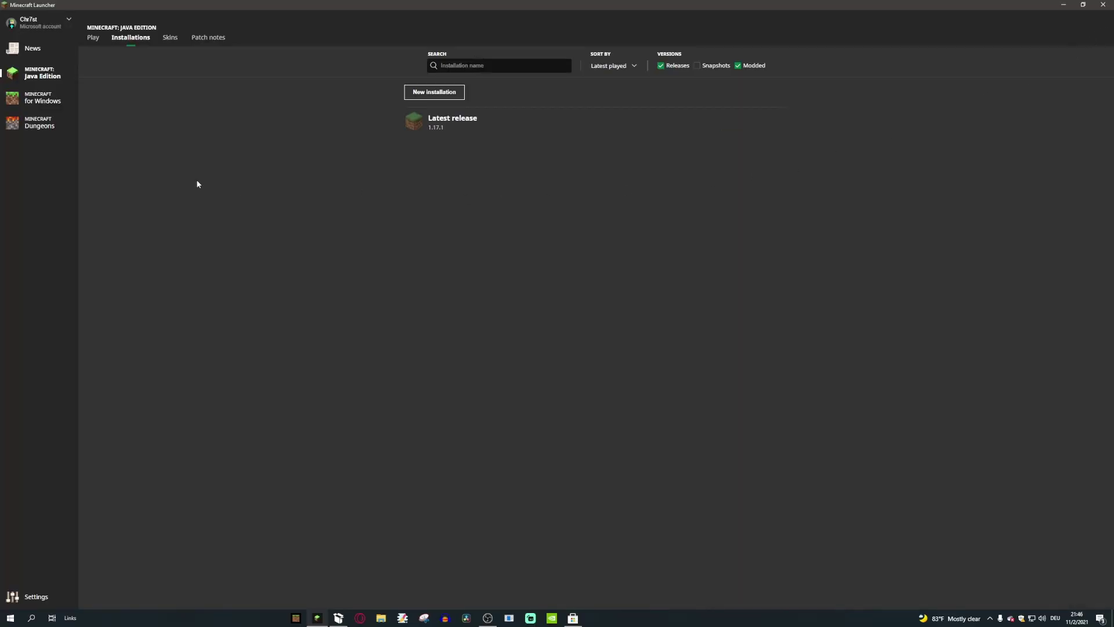
# Launch Minecraft for Windows, then look over its installation details and patch notes
pyautogui.click(44, 100)
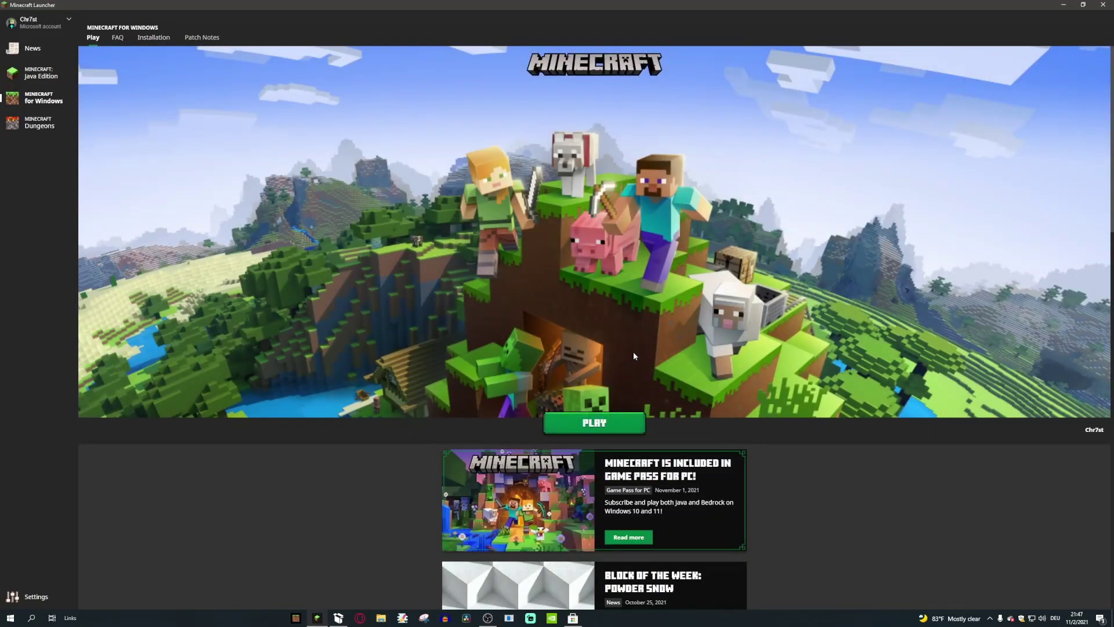
pyautogui.click(607, 428)
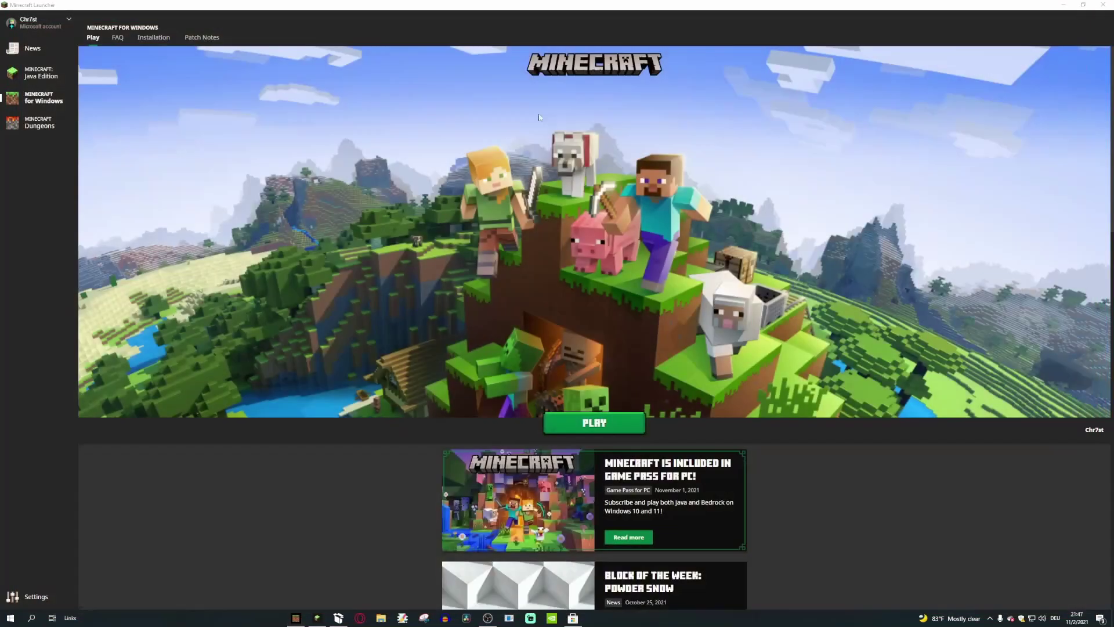
pyautogui.click(153, 37)
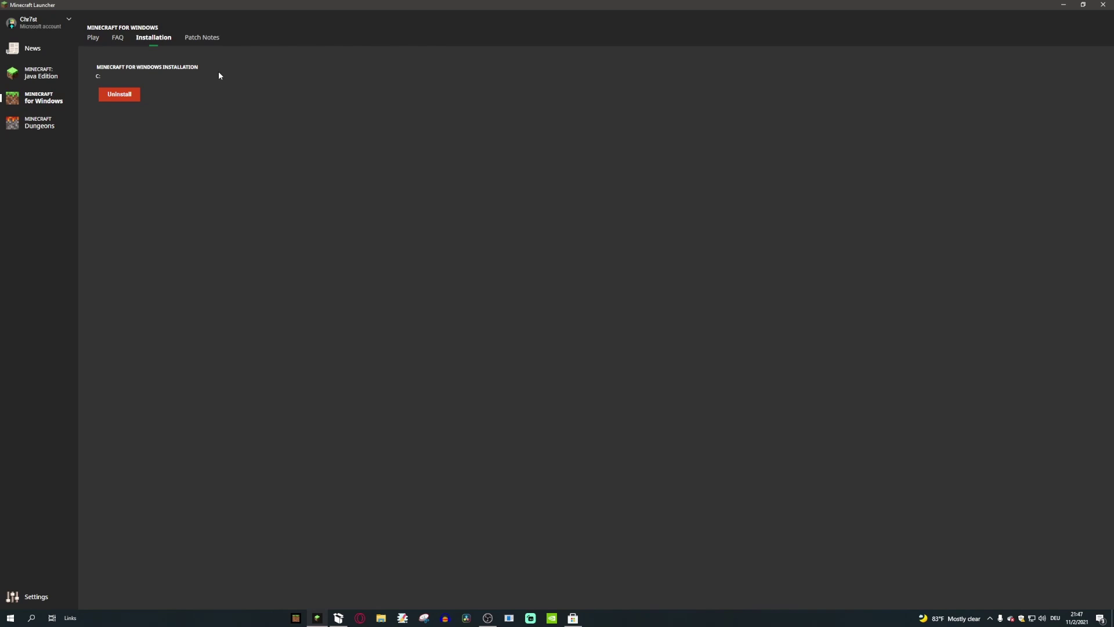
pyautogui.click(202, 37)
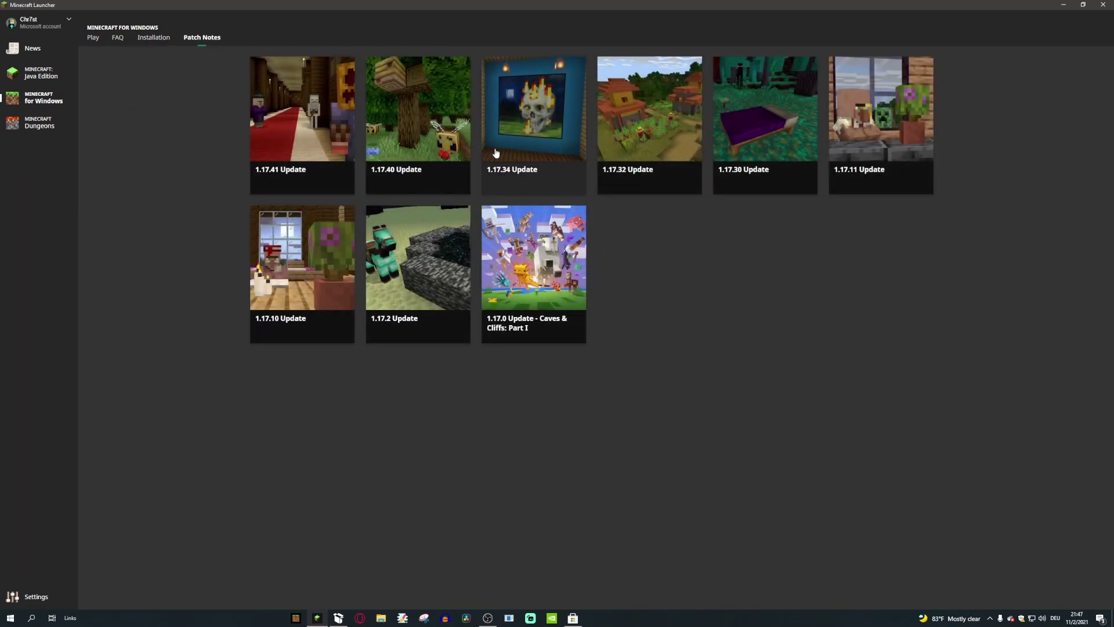
pyautogui.click(94, 38)
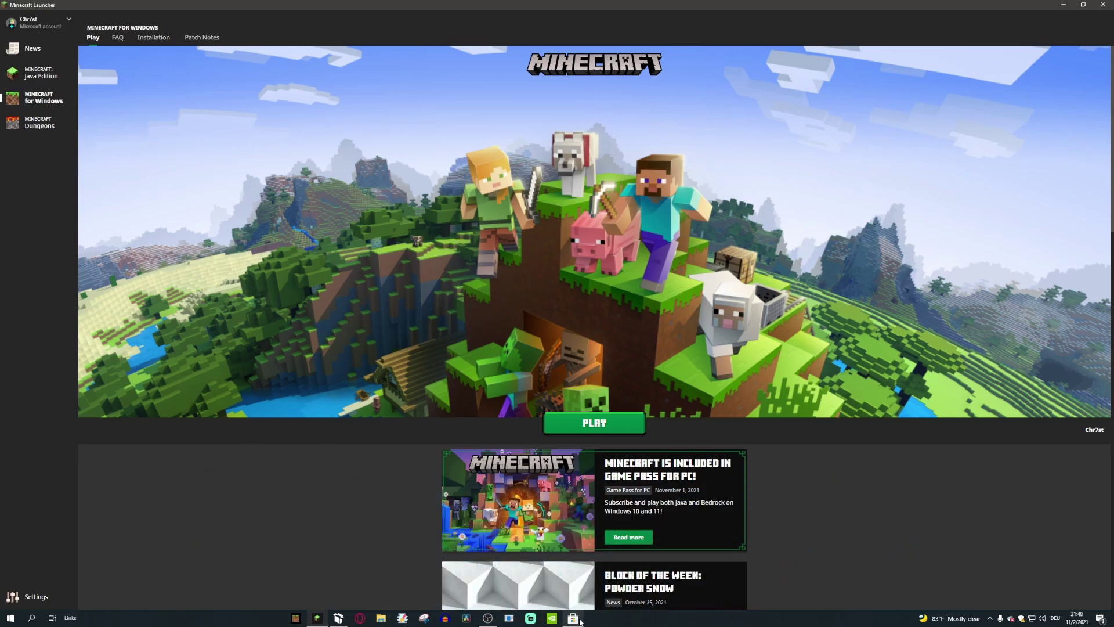
# Bring the Minecraft Launcher back from the taskbar and launch Minecraft for Windows again
pyautogui.moveTo(580, 621)
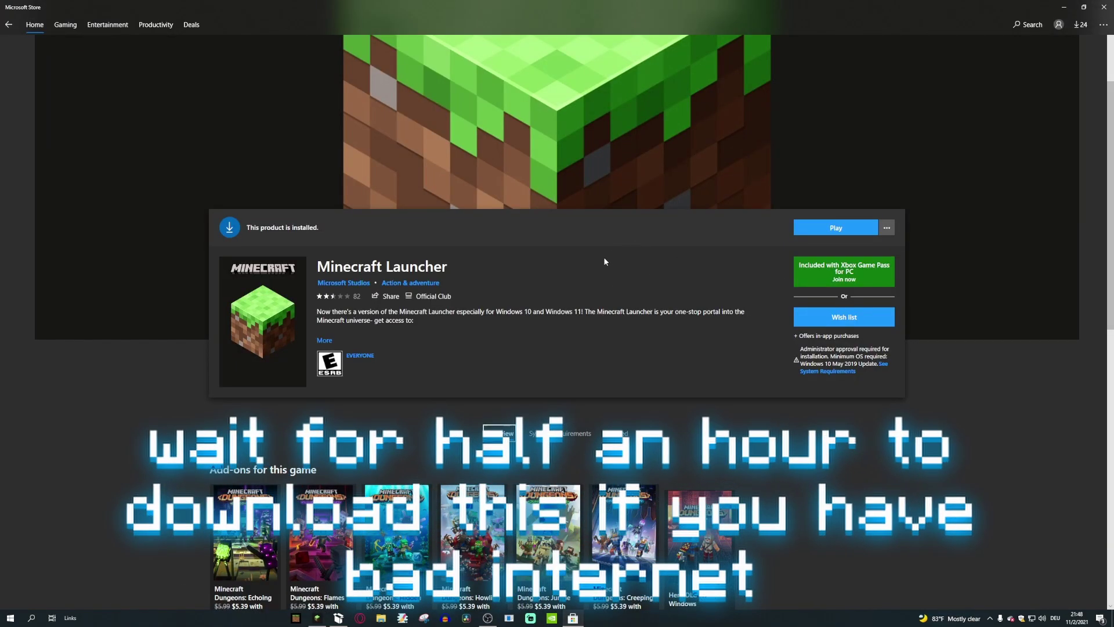
pyautogui.click(317, 619)
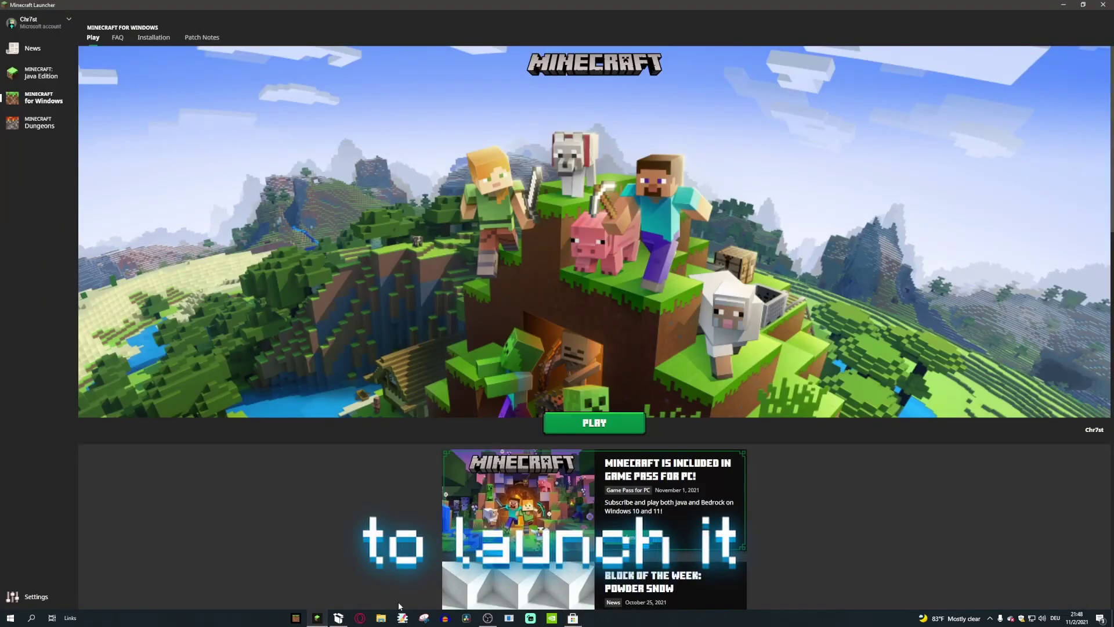
pyautogui.click(618, 421)
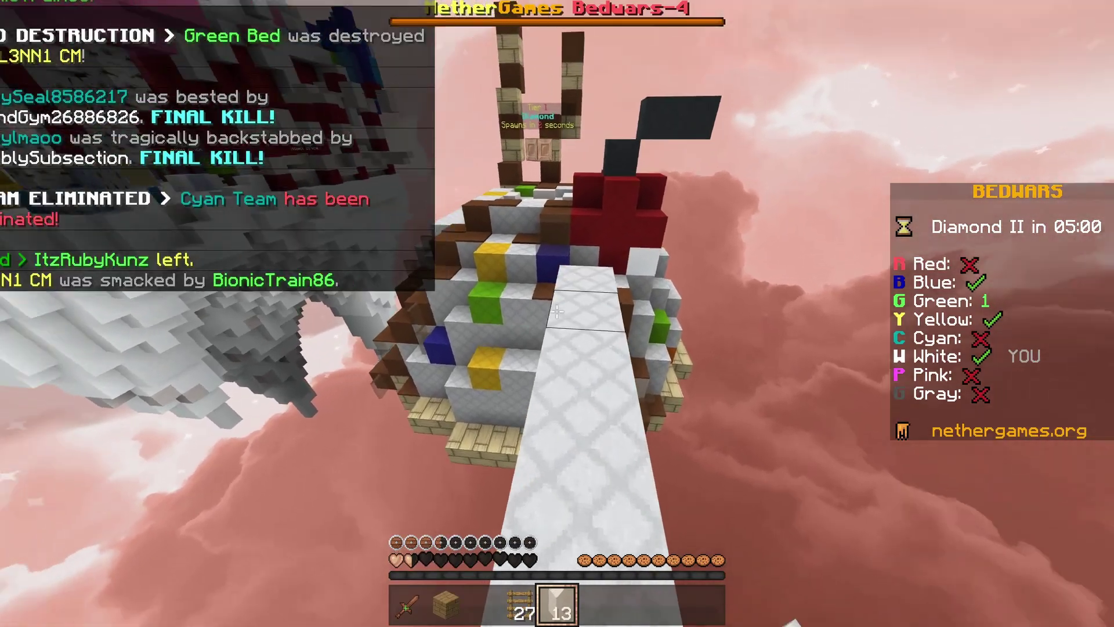
# Extend the bridge with white wool and place a ladder against the island wall
pyautogui.rightClick(558, 313)
pyautogui.press('3')
pyautogui.rightClick(557, 313)
pyautogui.press('4')
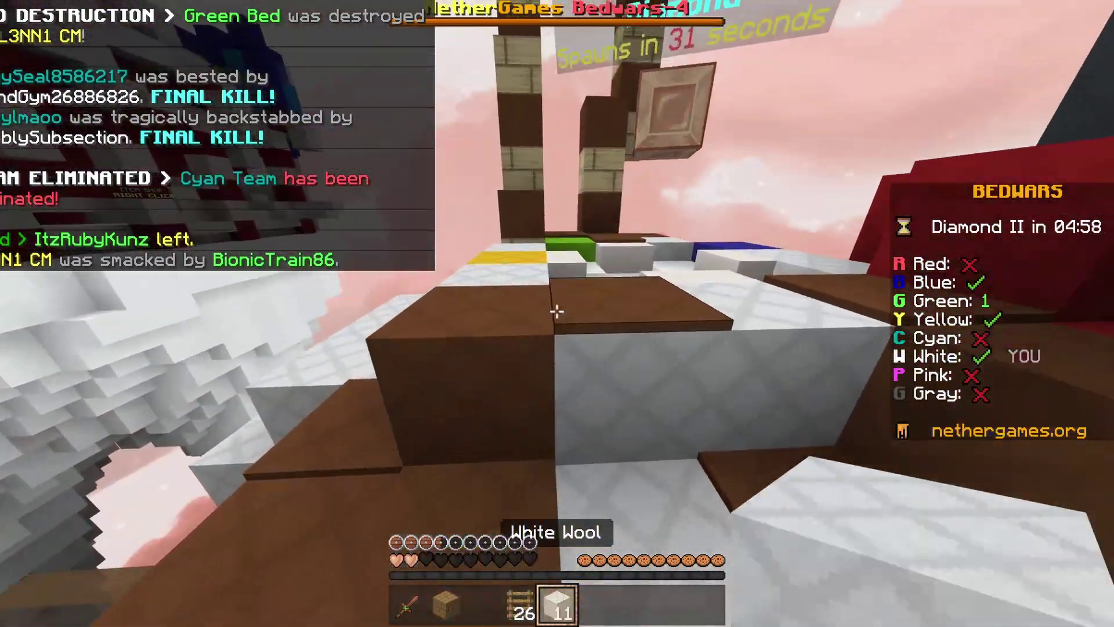
pyautogui.rightClick(557, 313)
pyautogui.rightClick(557, 313)
pyautogui.rightClick(557, 313)
pyautogui.rightClick(557, 314)
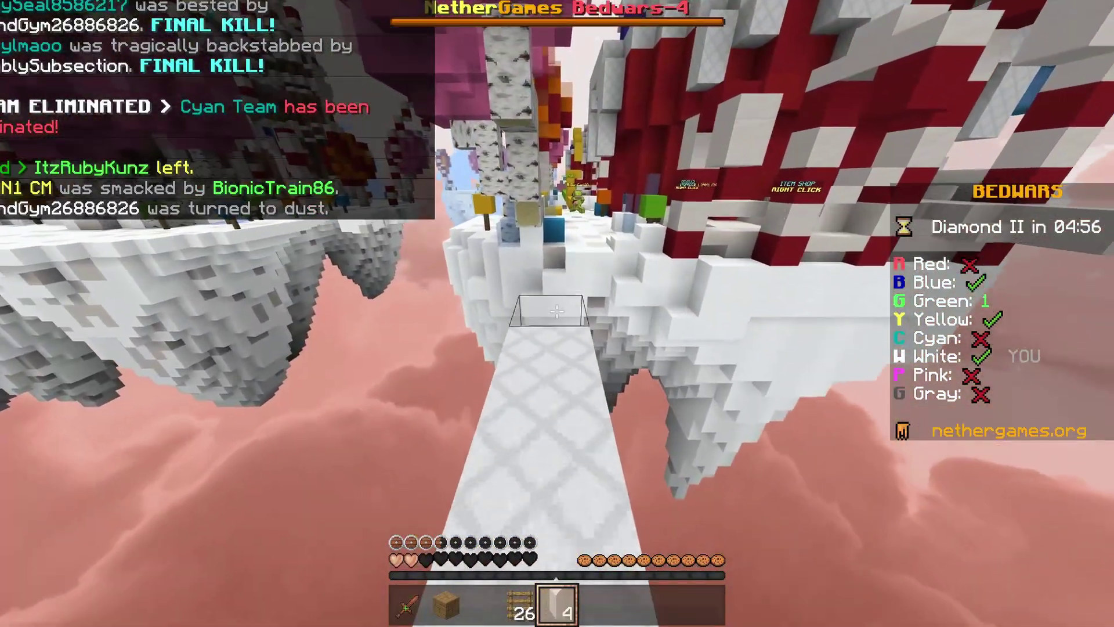
pyautogui.press('3')
pyautogui.rightClick(558, 313)
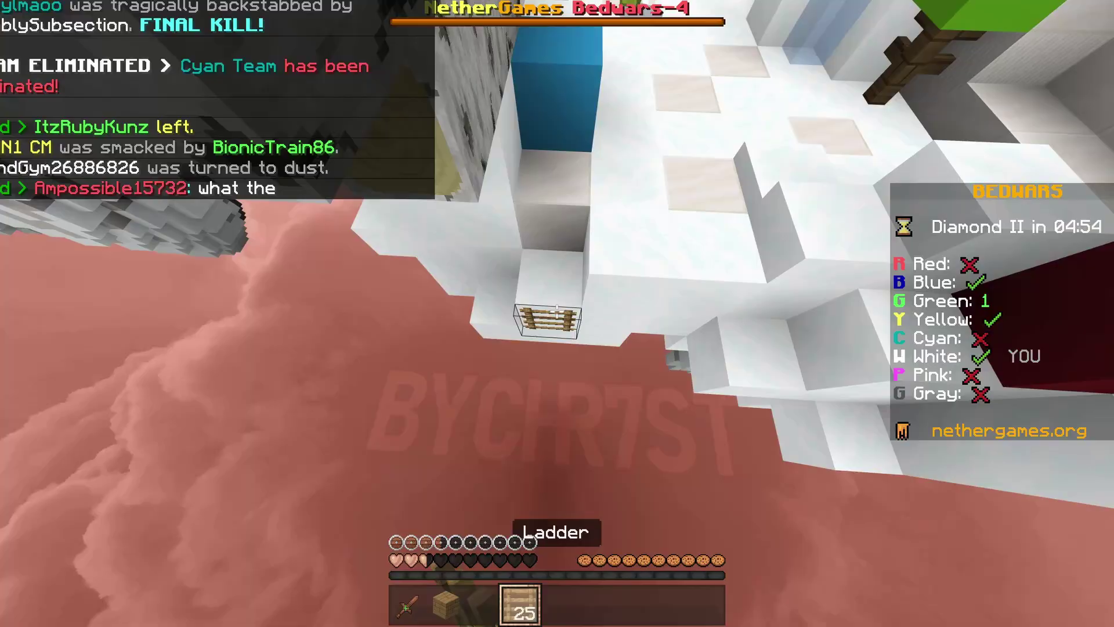
# Attack the nearby yellow-team player repeatedly with the wooden sword
pyautogui.press('1')
pyautogui.click(557, 314)
pyautogui.click(557, 314)
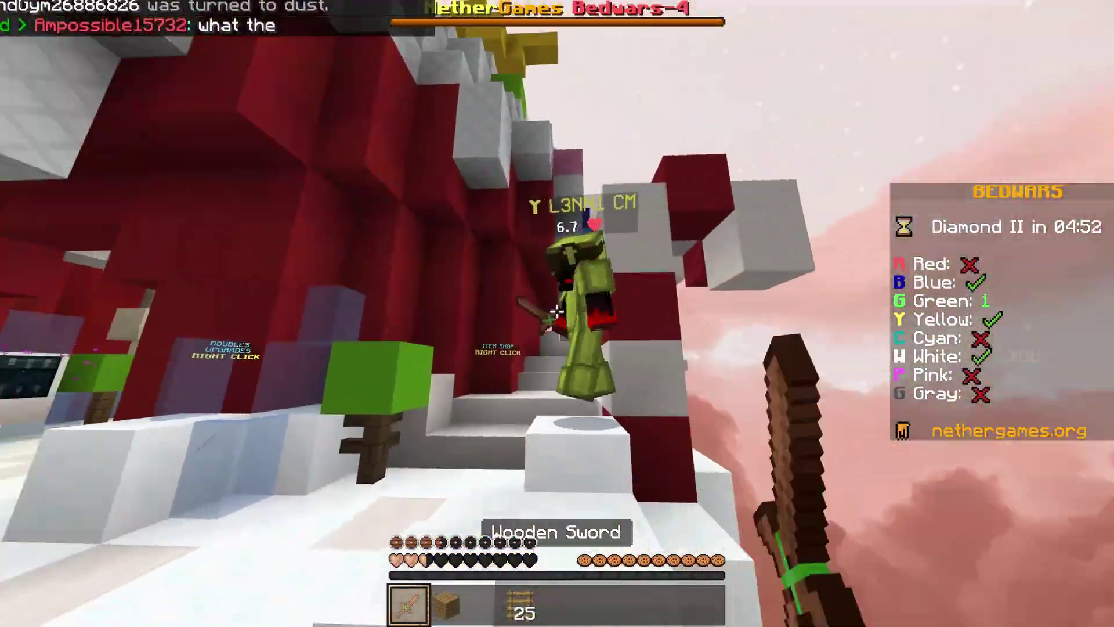
pyautogui.click(557, 313)
pyautogui.click(558, 313)
pyautogui.click(557, 314)
pyautogui.click(557, 314)
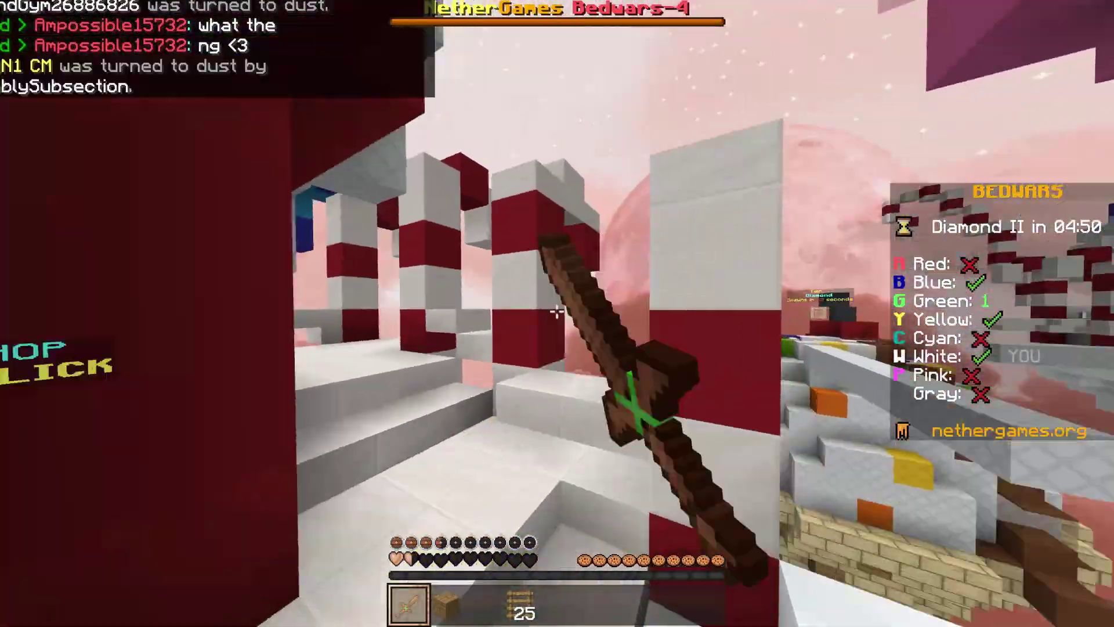
# Break the yellow team's wool and bed with the wooden sword
pyautogui.press('4')
pyautogui.press('1')
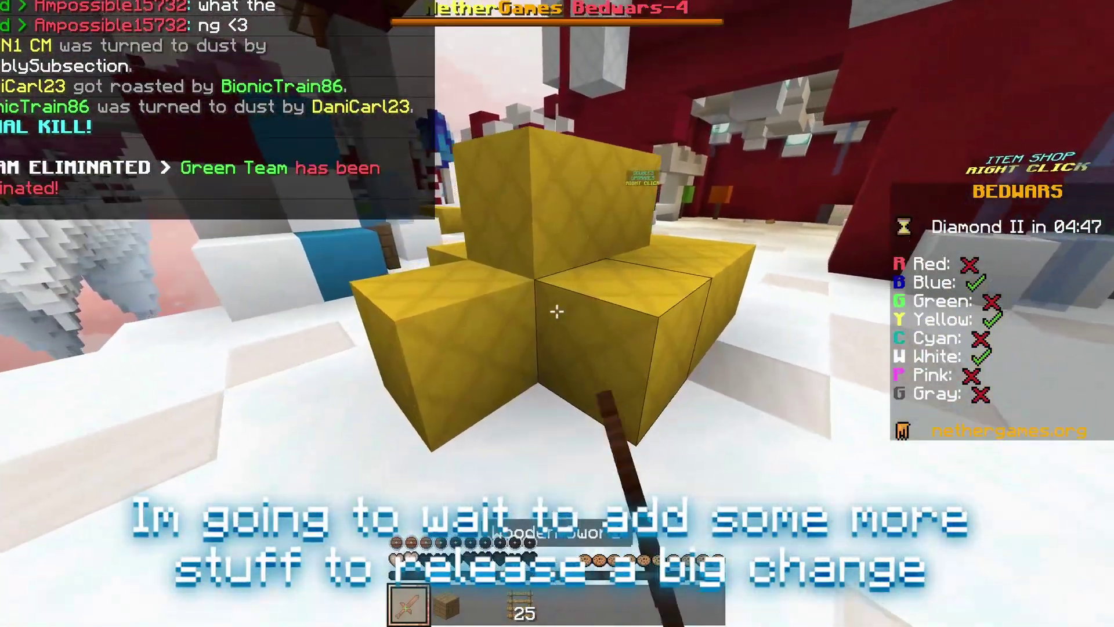
pyautogui.click(557, 313)
pyautogui.click(558, 314)
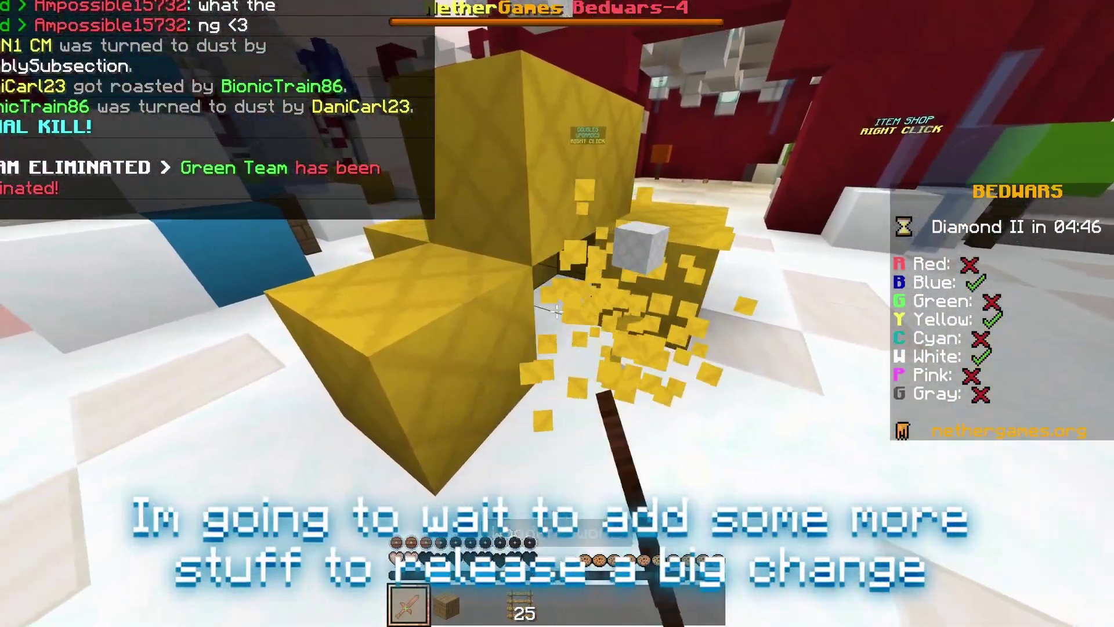
# Place ladders up the white pillar
pyautogui.press('4')
pyautogui.press('3')
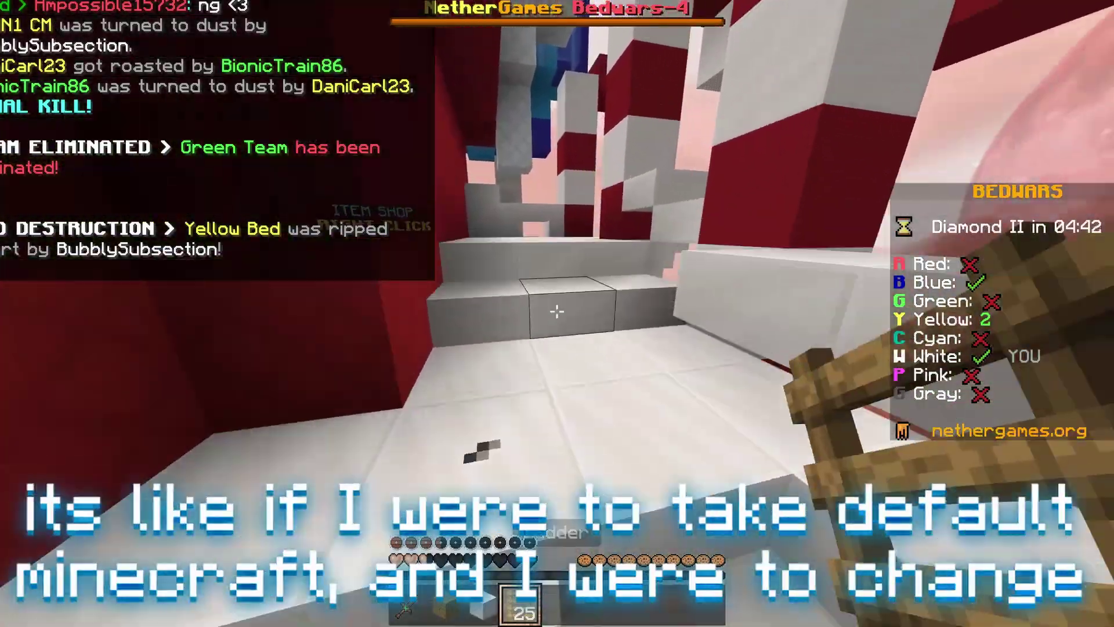
pyautogui.rightClick(557, 313)
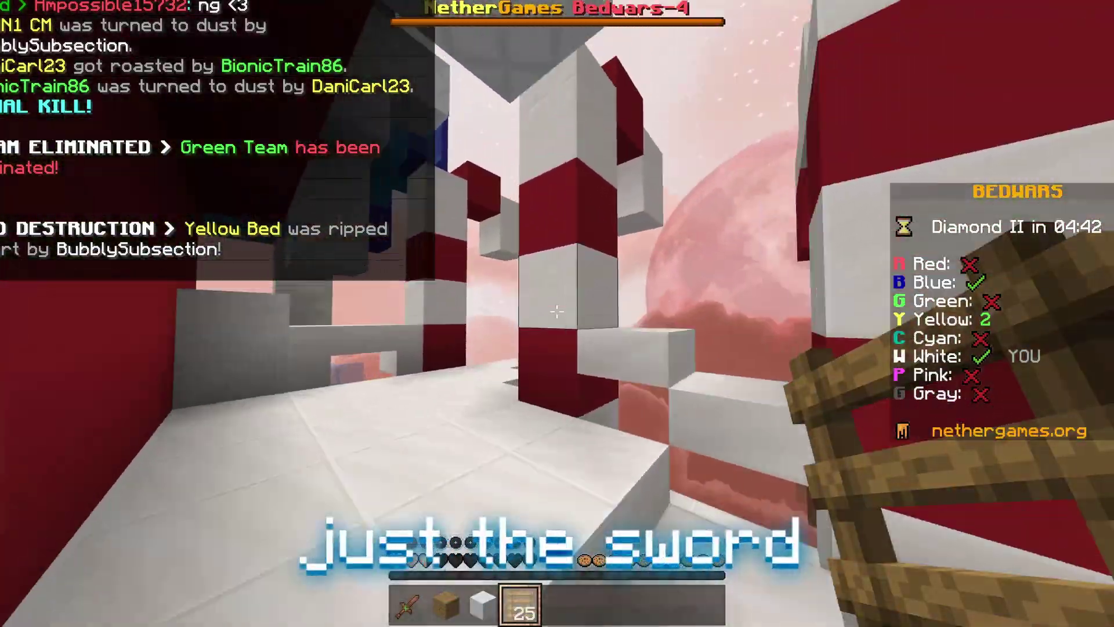
pyautogui.rightClick(557, 314)
pyautogui.rightClick(558, 312)
# Hit the last Yellow player with the wooden sword until Yellow Team is eliminated
pyautogui.press('3')
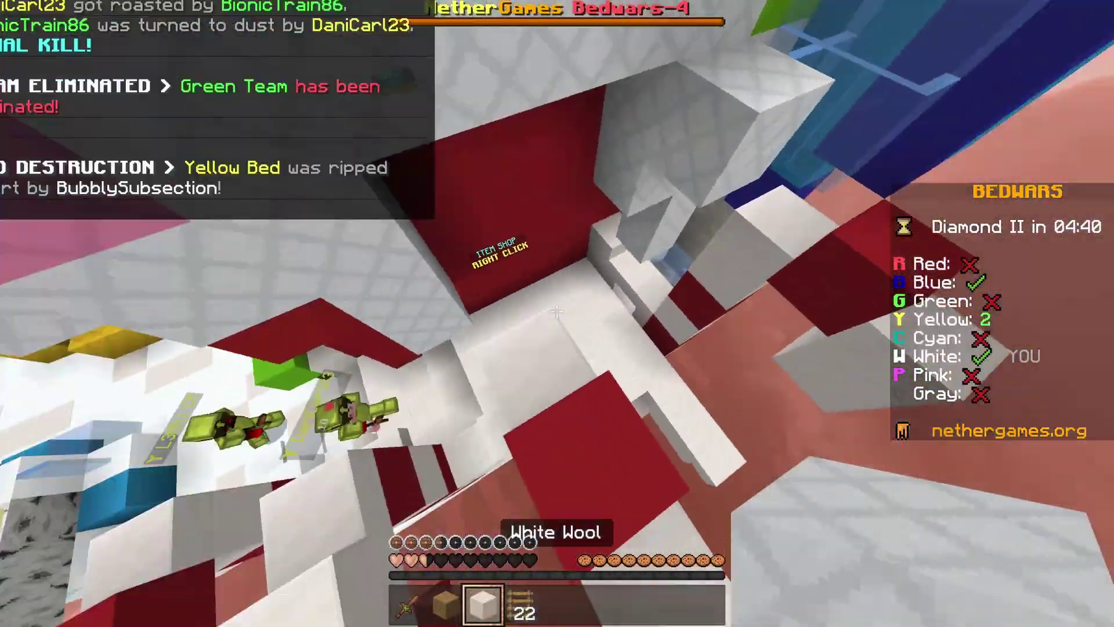
pyautogui.press('2')
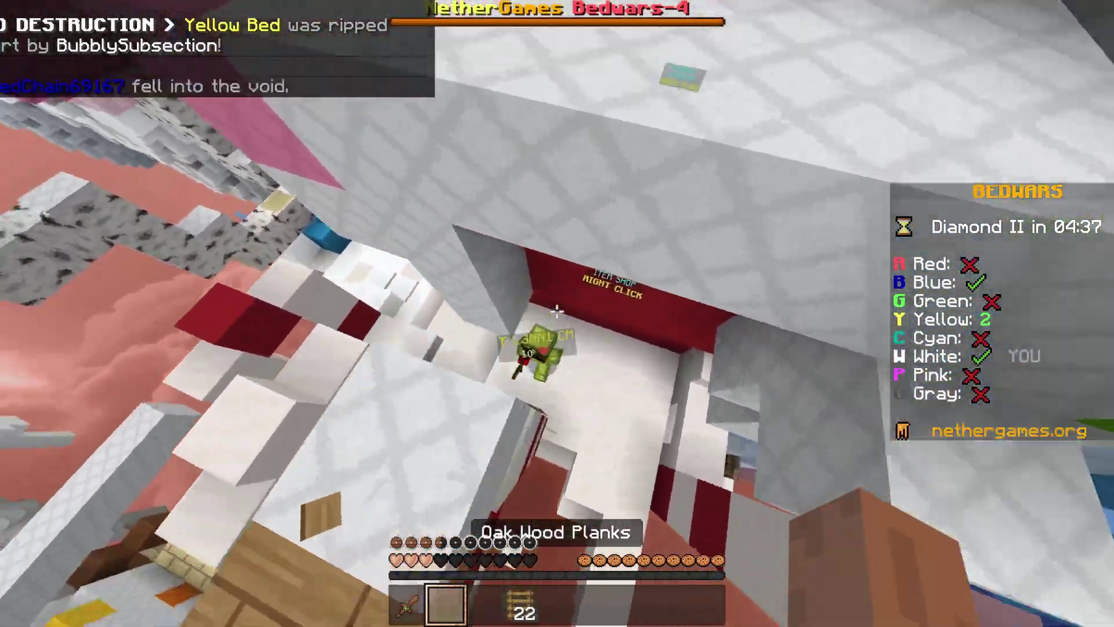
pyautogui.press('1')
pyautogui.click(557, 313)
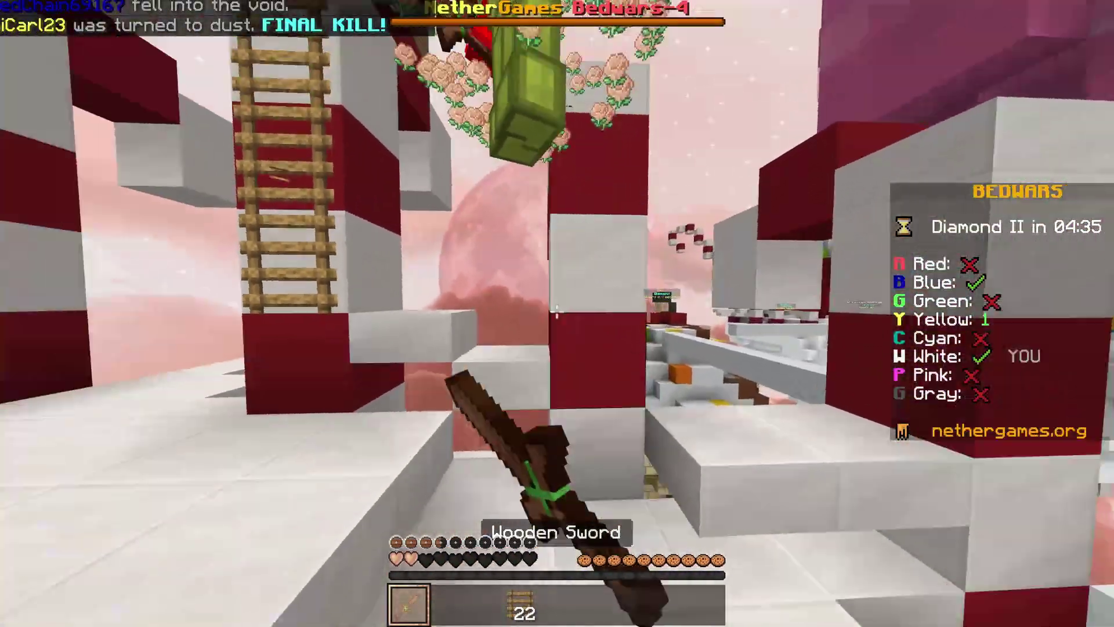
pyautogui.click(557, 313)
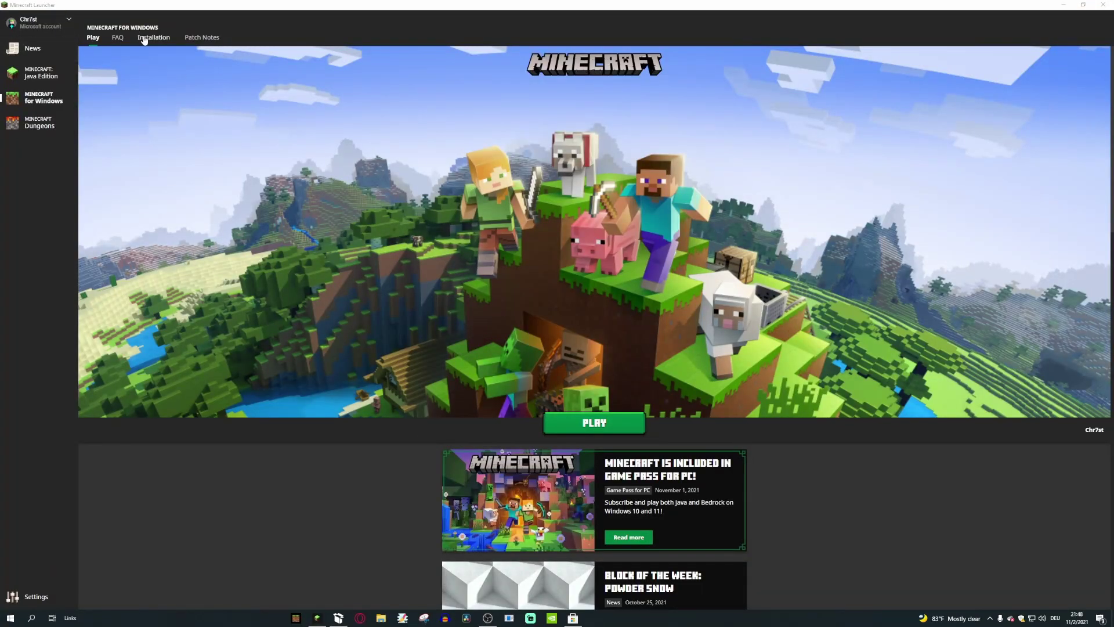
# View the Installation and FAQ tabs, return to Play, and bring up the Minecraft for Windows 10 App Installer
pyautogui.click(144, 38)
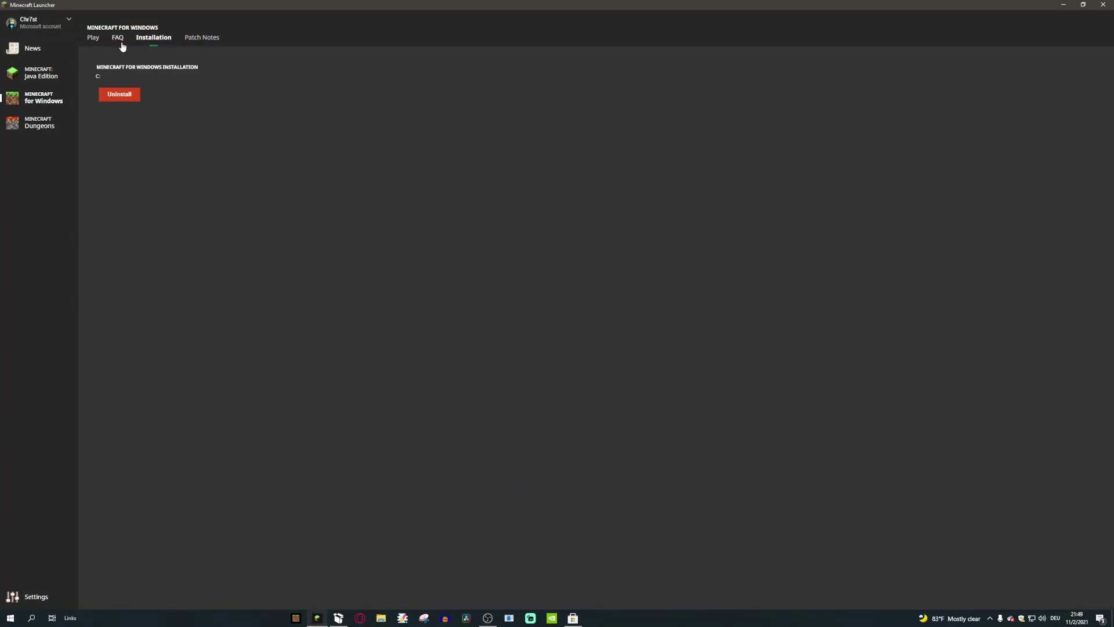
pyautogui.click(118, 38)
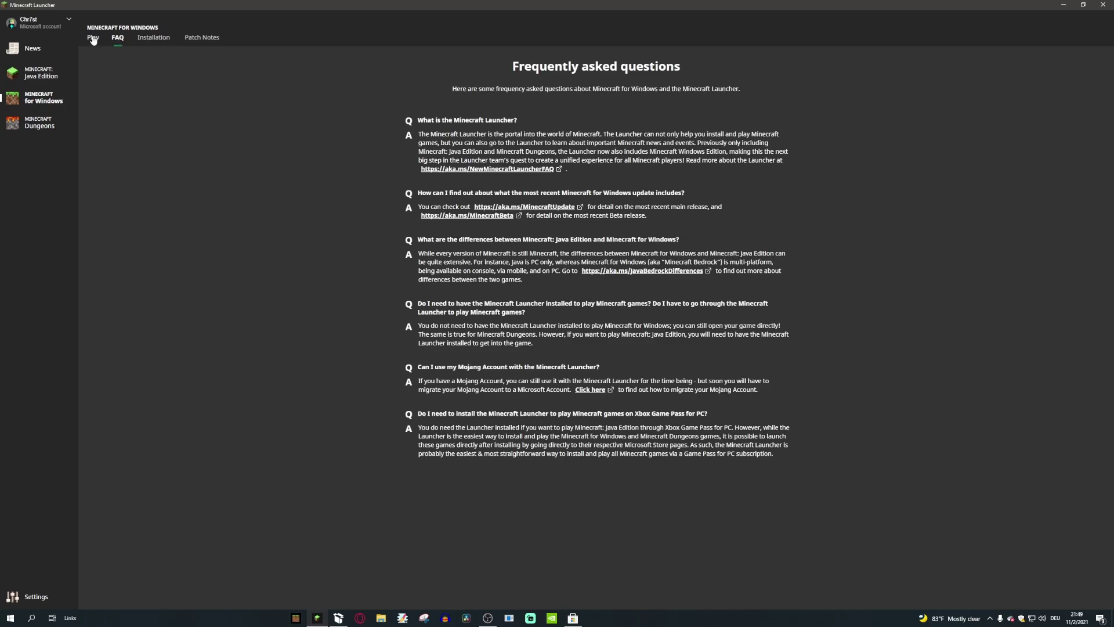
pyautogui.click(93, 38)
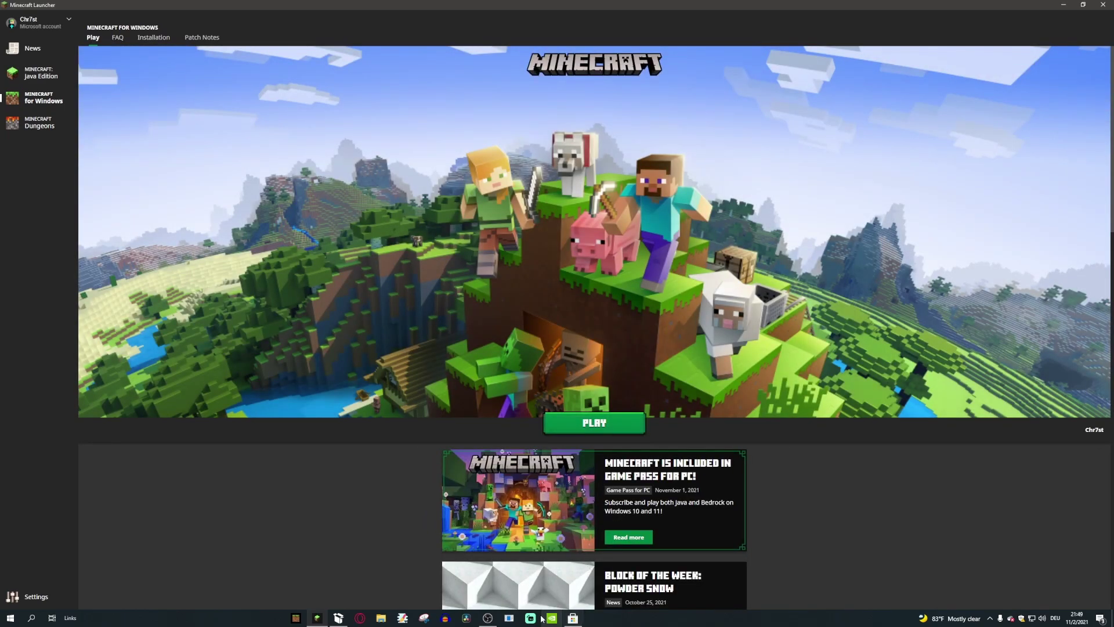
pyautogui.click(338, 619)
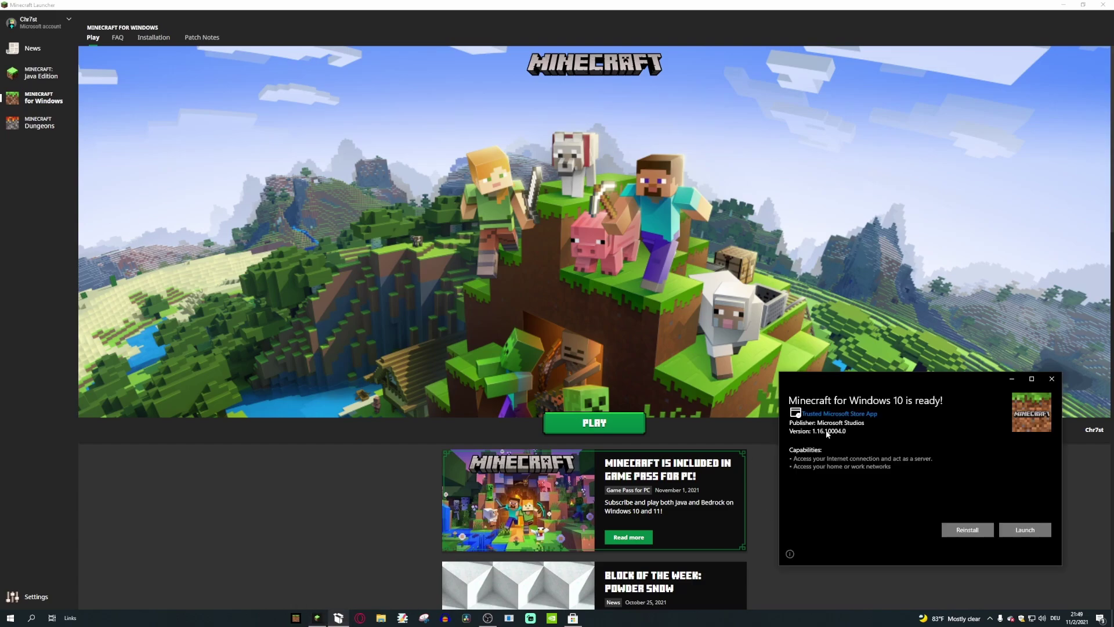
# Search 'project', open ProjectStar1.0.9.zip in WinRAR and run ProjectStar.exe
pyautogui.click(31, 621)
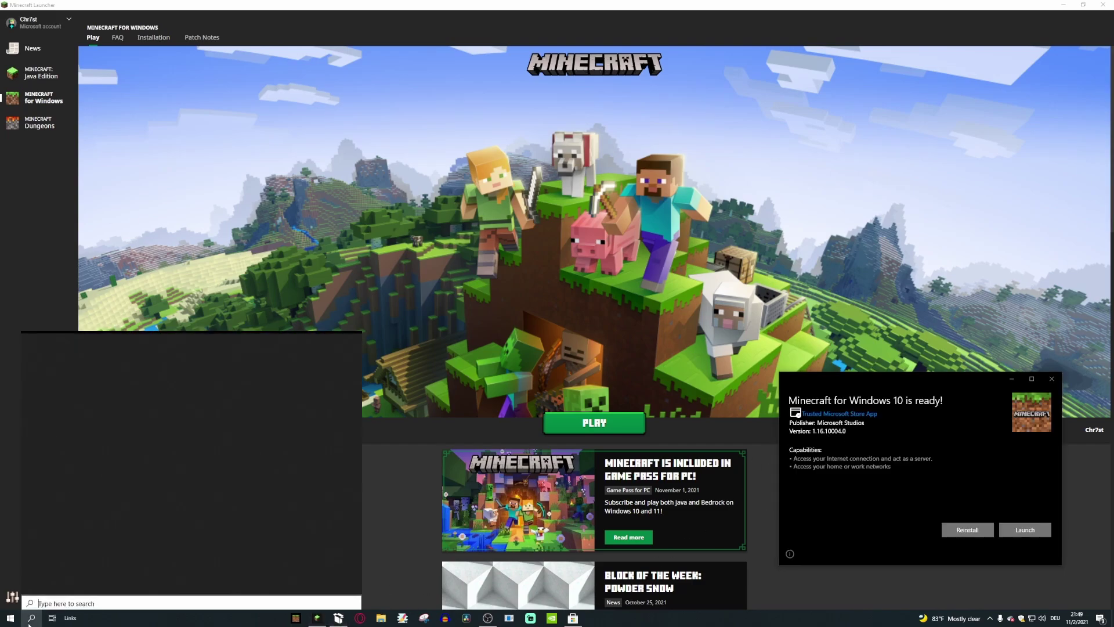
pyautogui.write('prto')
pyautogui.press('BackSpace')
pyautogui.press('BackSpace')
pyautogui.press('BackSpace')
pyautogui.write('roje')
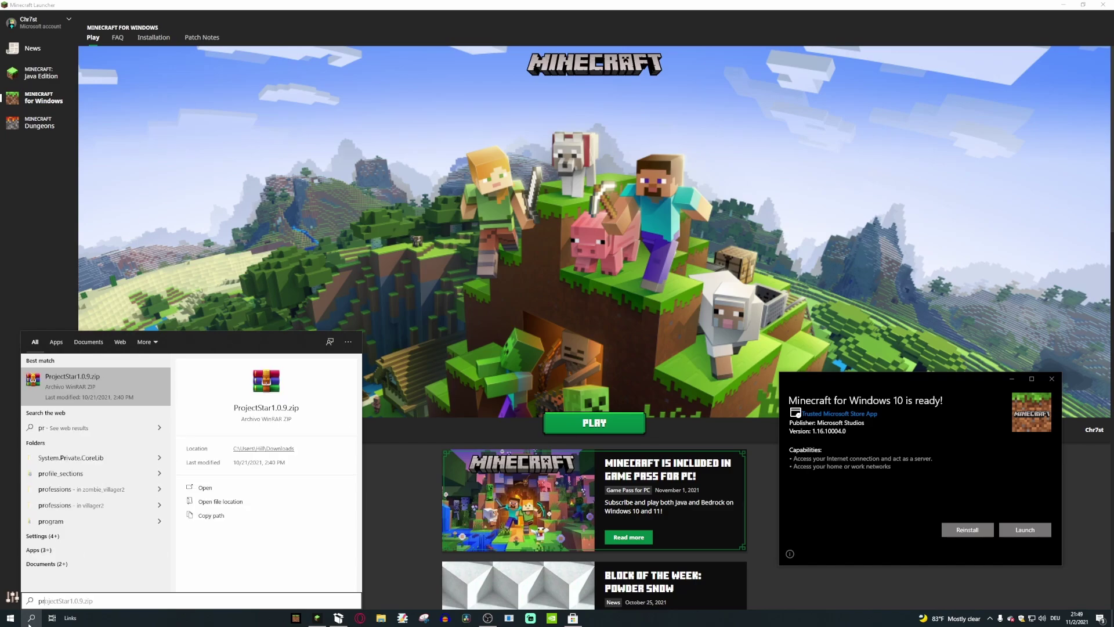
pyautogui.click(198, 488)
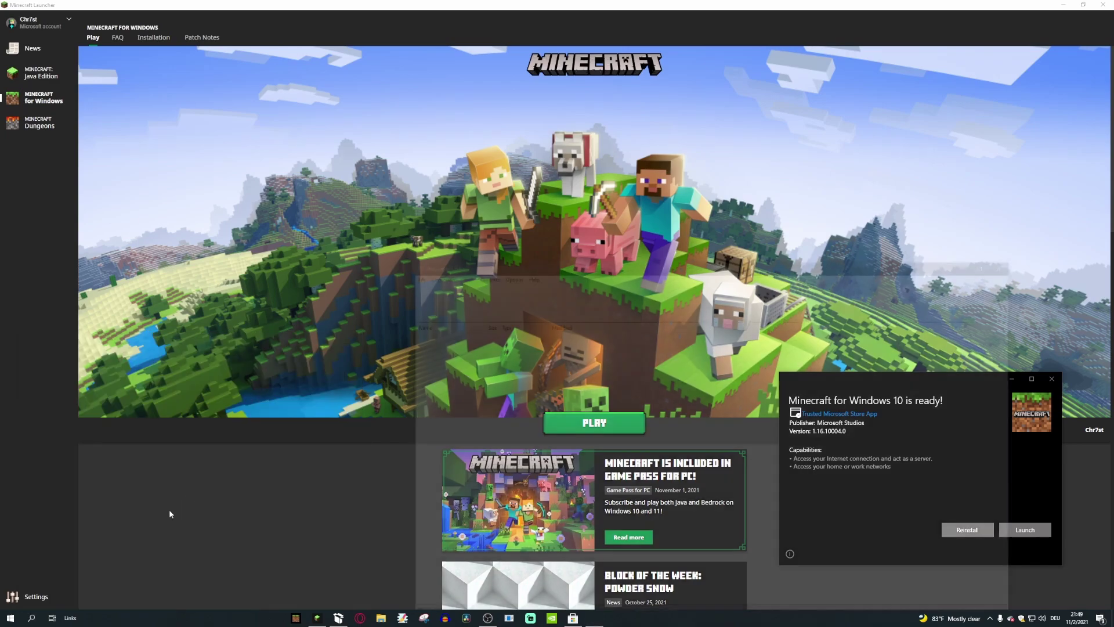
pyautogui.doubleClick(420, 342)
pyautogui.doubleClick(426, 343)
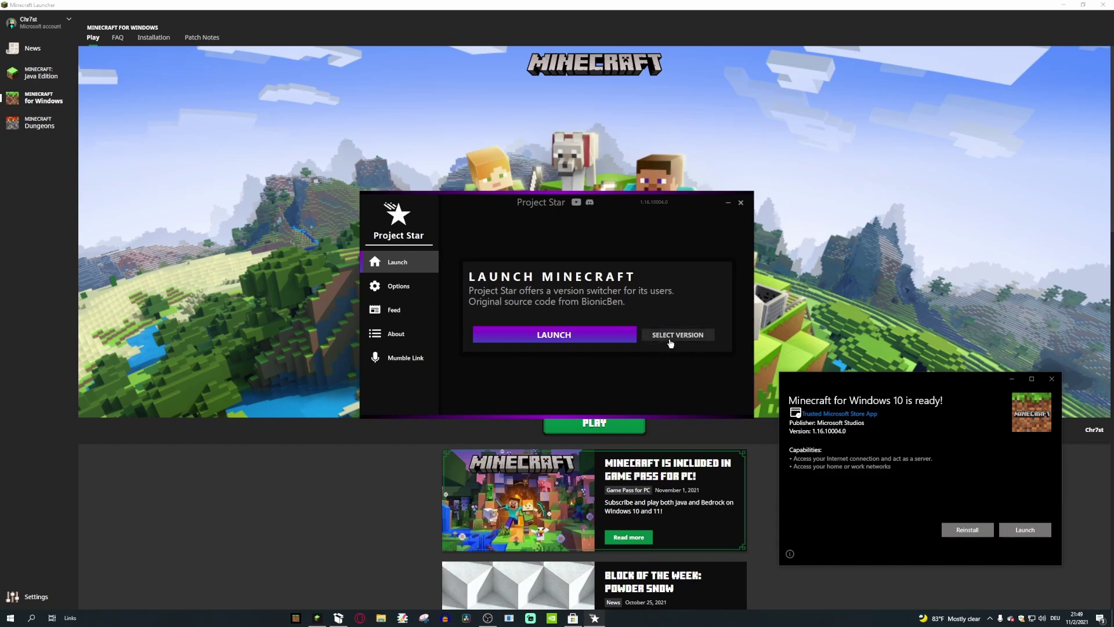
# Launch Minecraft 1.16.100 from Project Star's version list, then quit after the .NET error
pyautogui.click(669, 342)
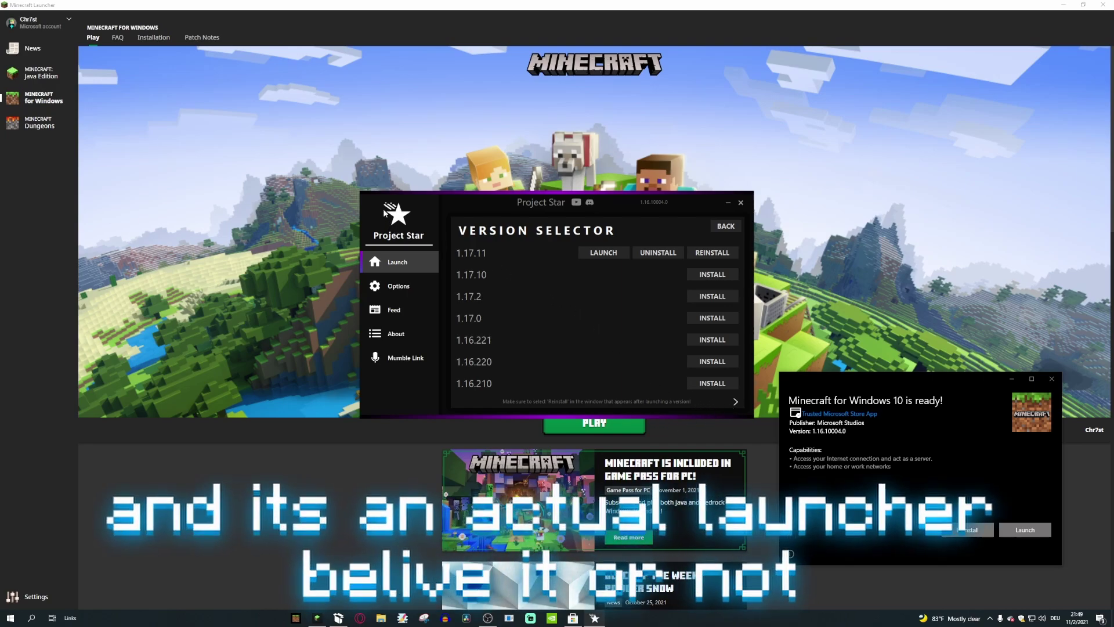
pyautogui.moveTo(461, 197); pyautogui.dragTo(416, 287)
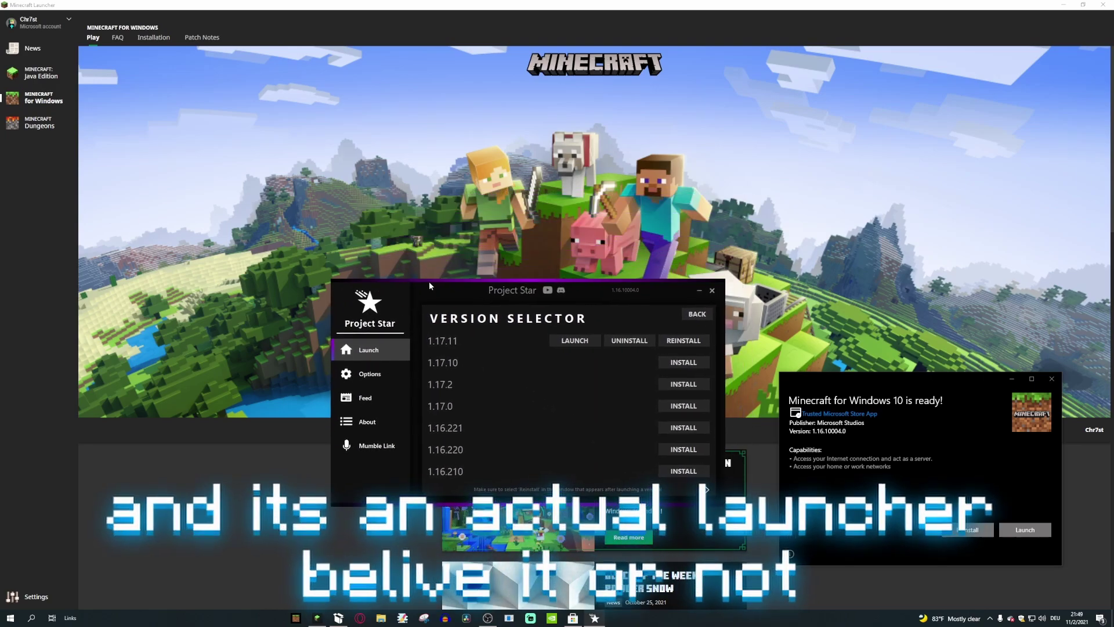
pyautogui.click(692, 492)
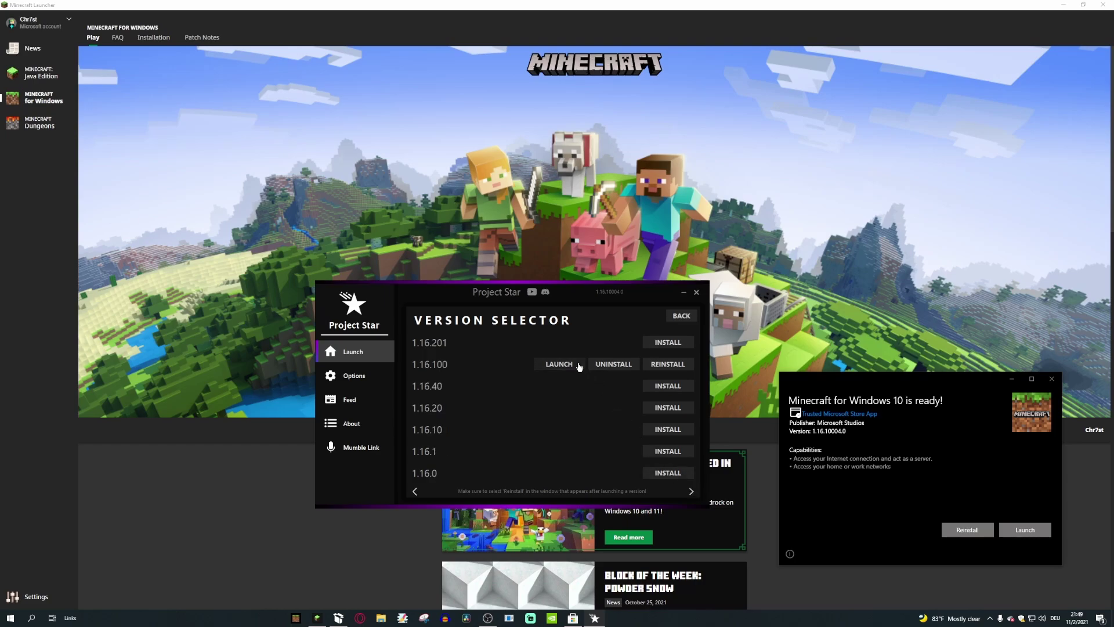
pyautogui.click(552, 366)
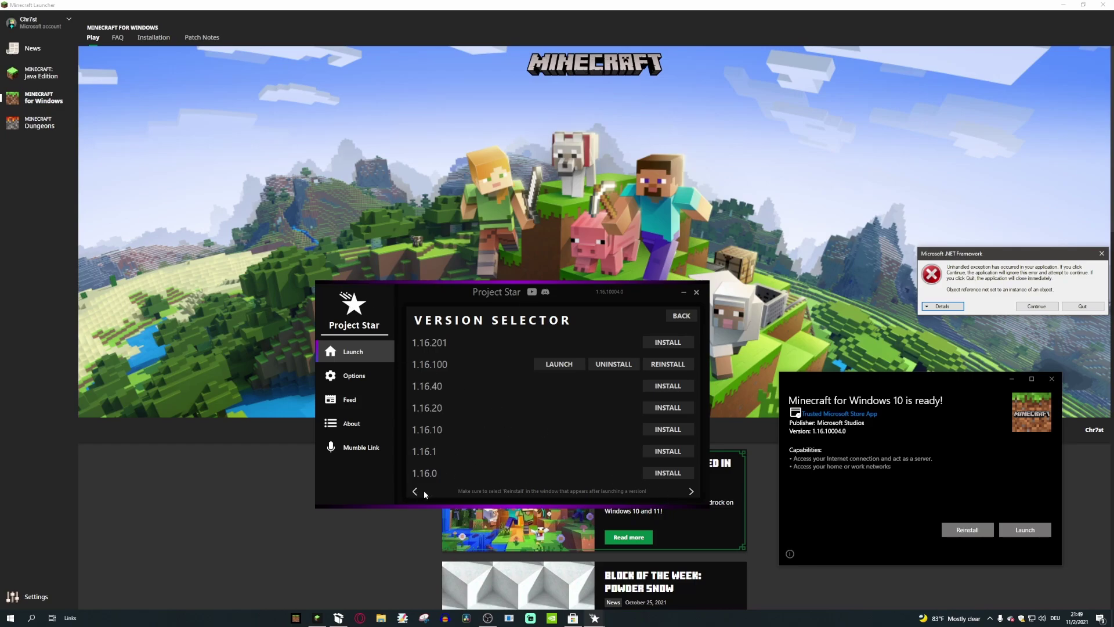
pyautogui.click(1102, 254)
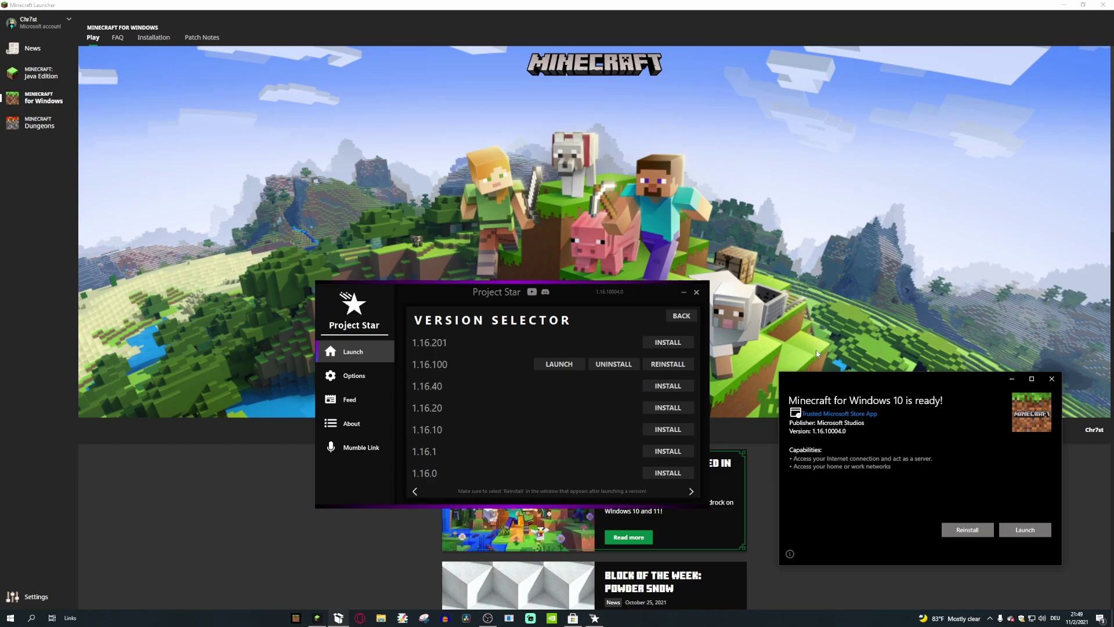
pyautogui.click(631, 329)
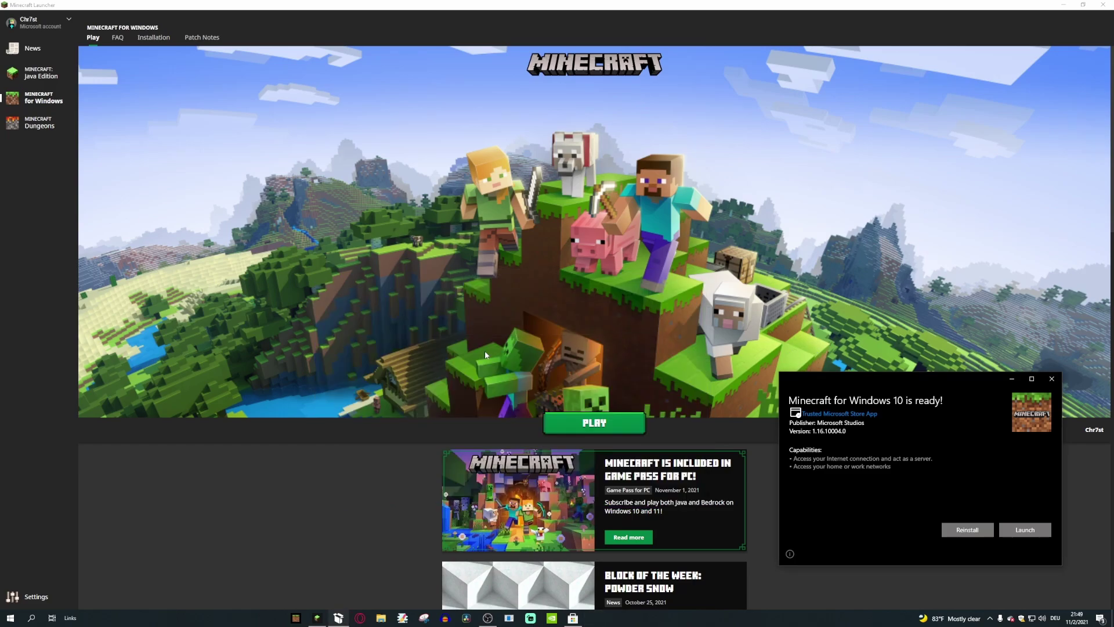
# Buy a fireball and more wool with iron at the item shop
pyautogui.click(263, 442)
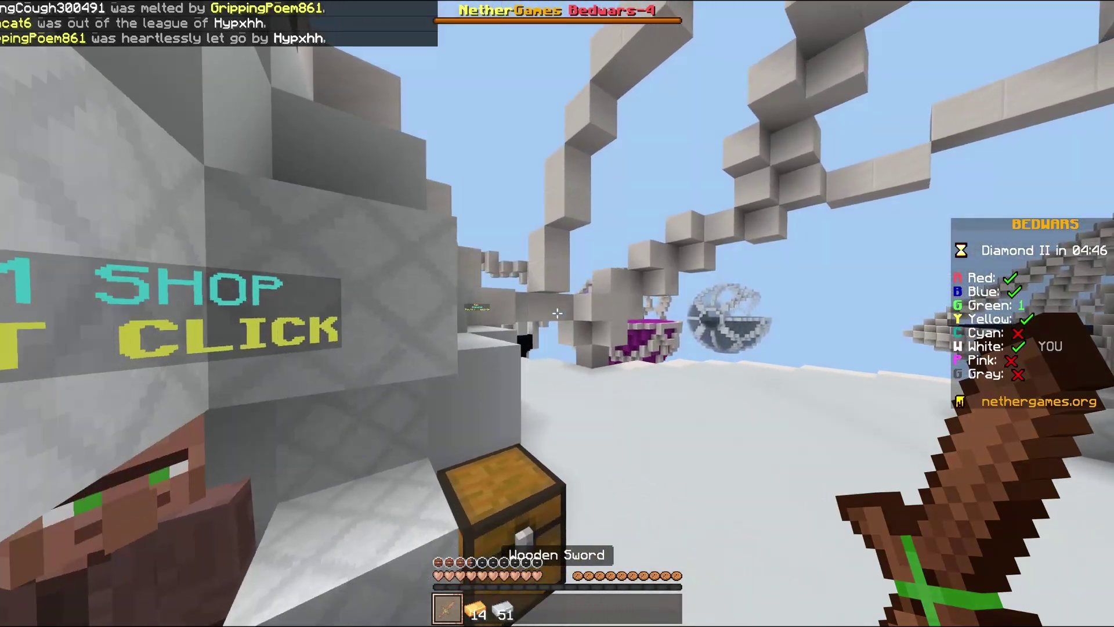
pyautogui.rightClick(557, 314)
pyautogui.click(482, 270)
pyautogui.click(557, 270)
pyautogui.click(558, 270)
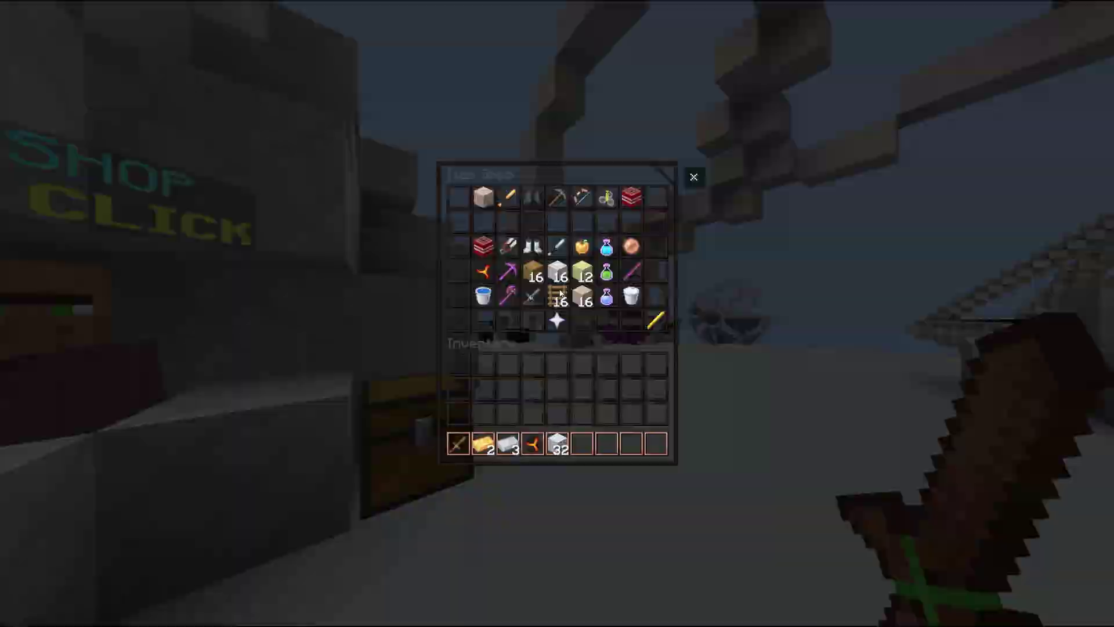
pyautogui.press('Escape')
pyautogui.press('4')
# Walk forward, throw the fireball toward the islands and send 'ti fb' in chat
pyautogui.press('w')
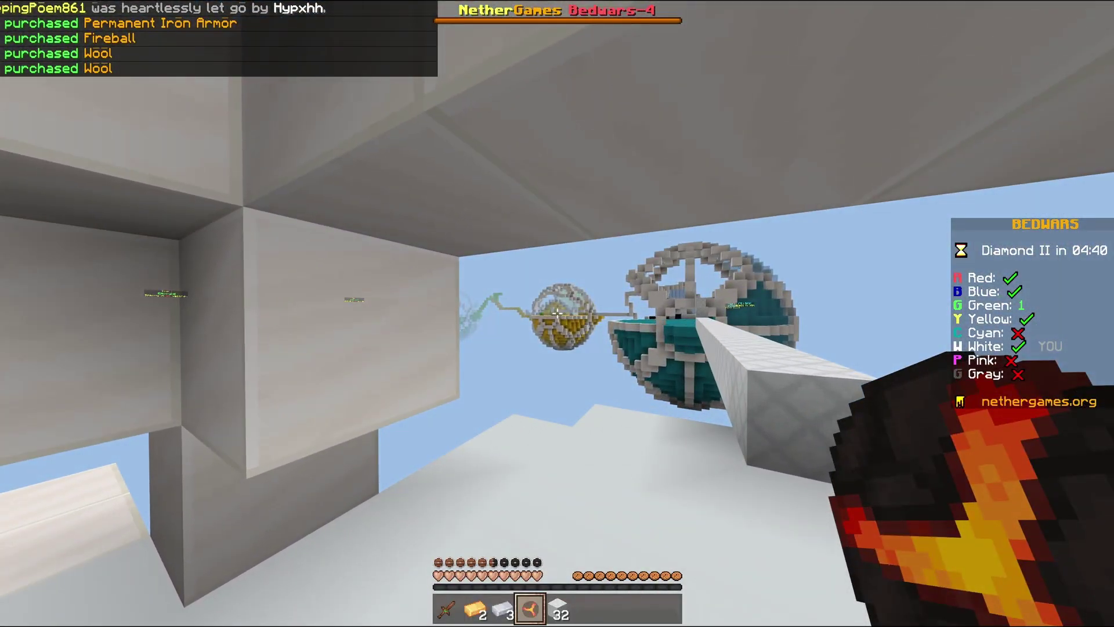
pyautogui.rightClick(557, 313)
pyautogui.write('ti fb')
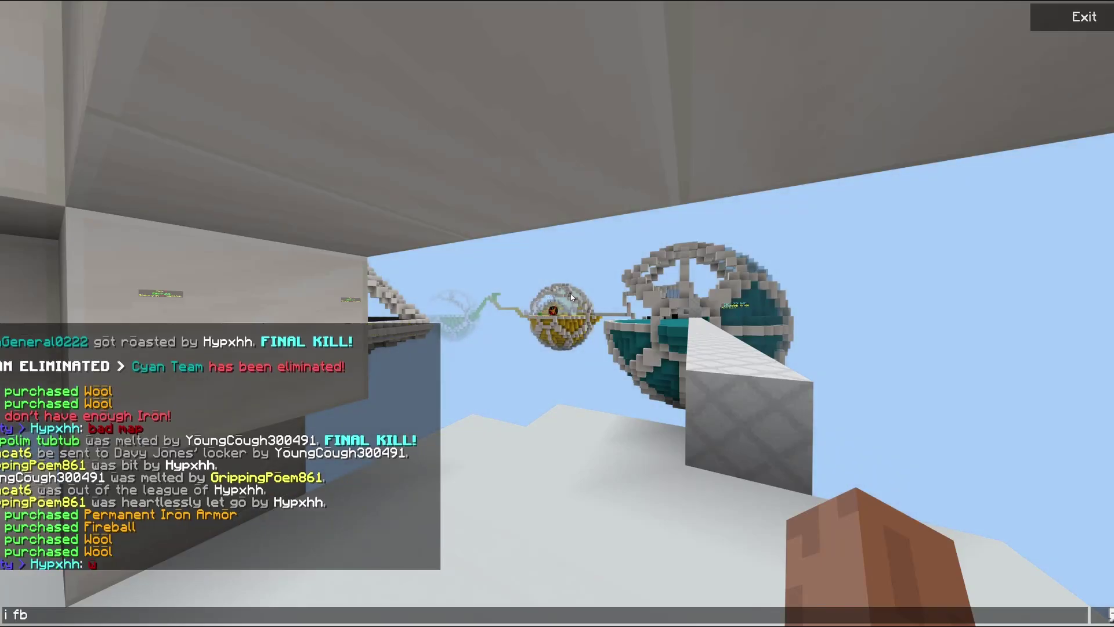
pyautogui.press('Return')
# Walk the bridge to the cyan island, select White Wool and type 'teamus'
pyautogui.press('w')
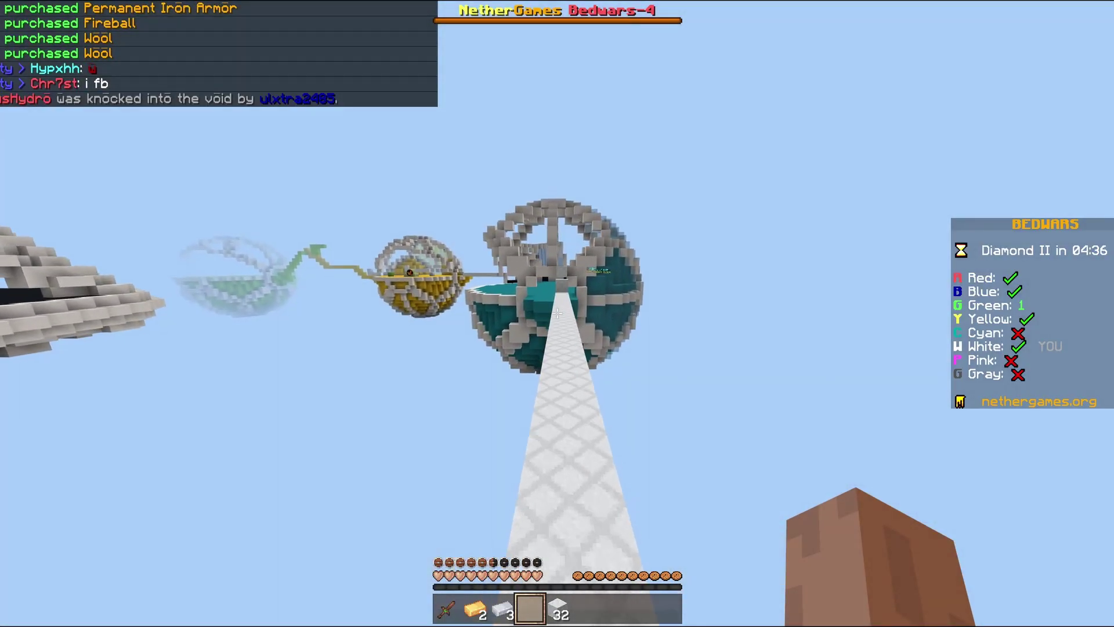
pyautogui.click(558, 314)
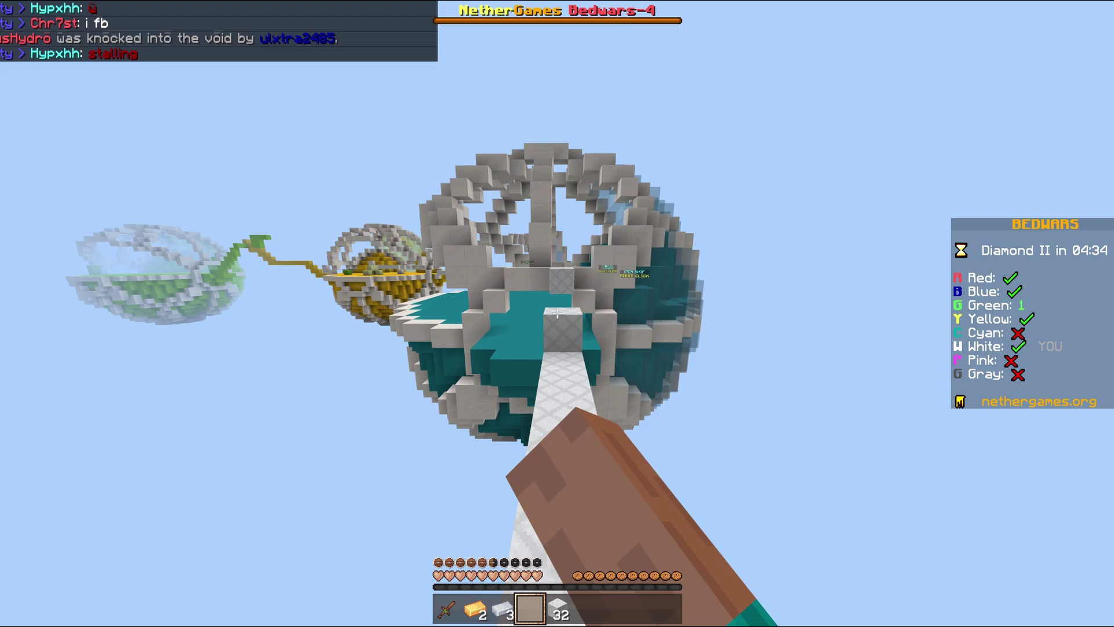
pyautogui.press('5')
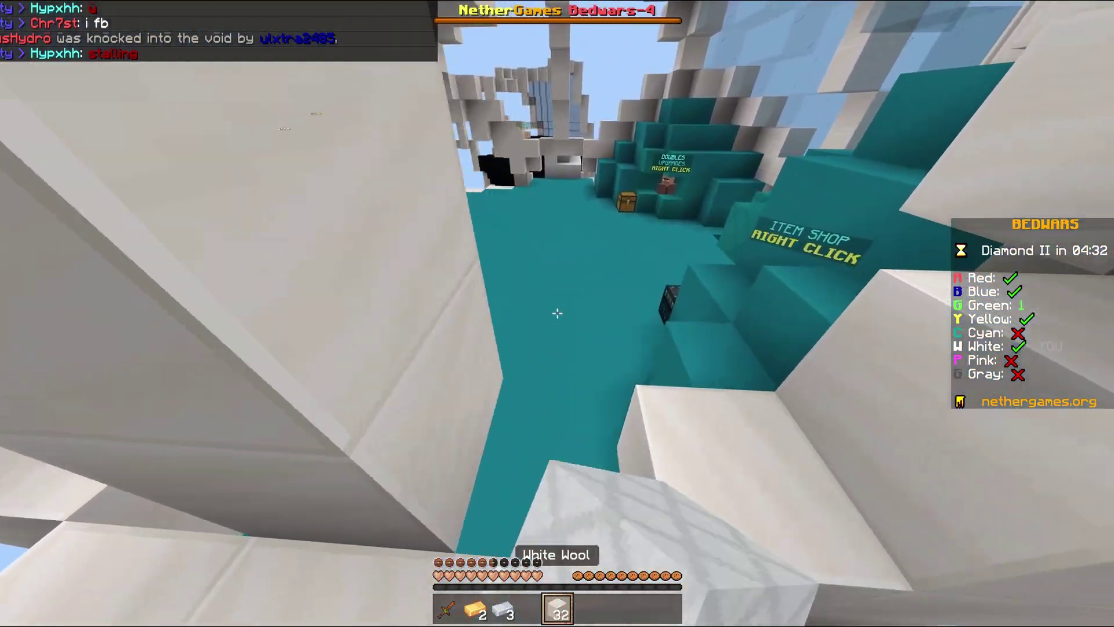
pyautogui.write('t')
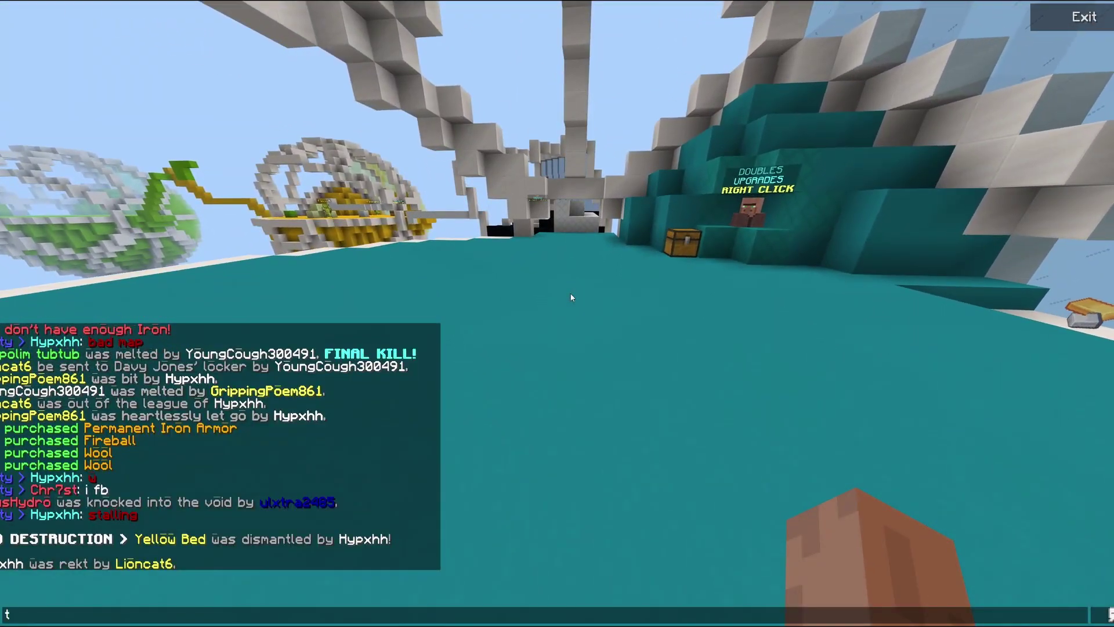
pyautogui.write('eamus')
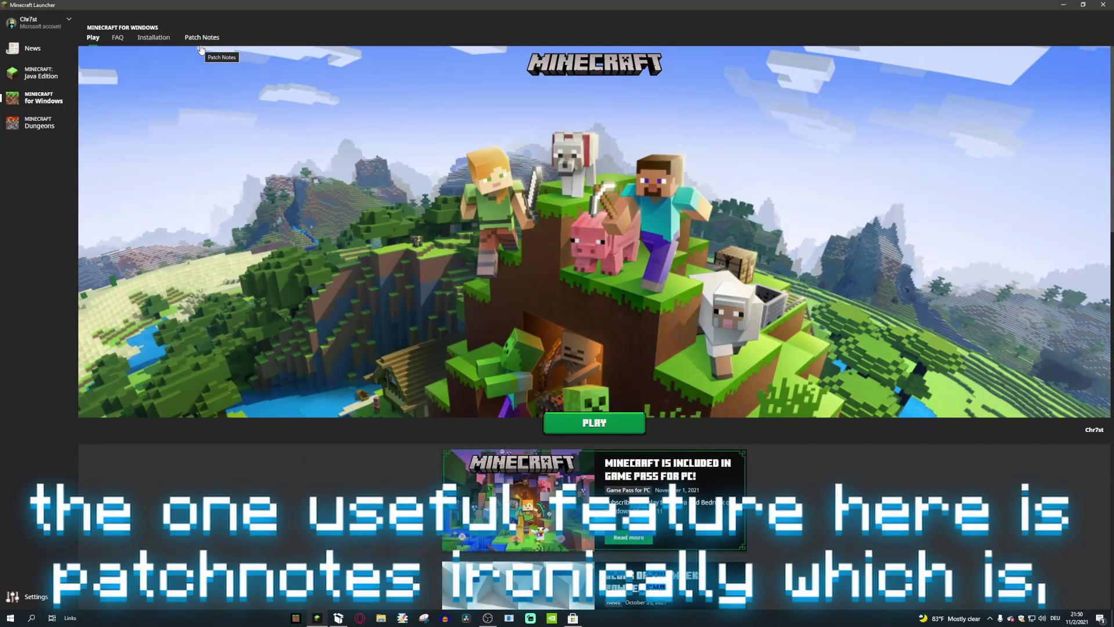
pyautogui.click(201, 45)
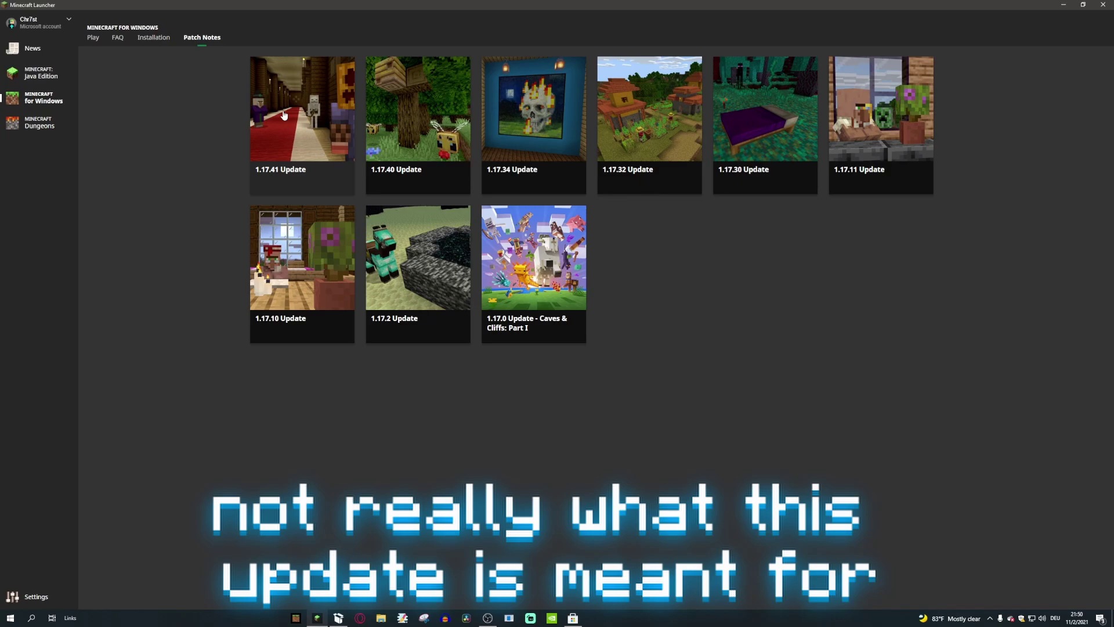
pyautogui.click(273, 117)
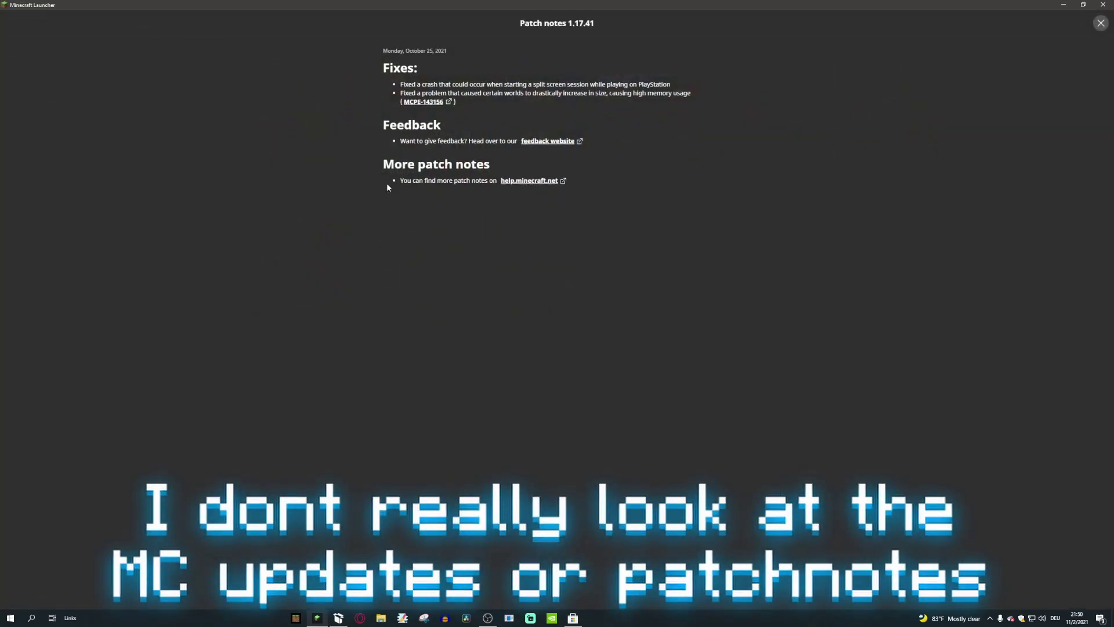
pyautogui.click(1101, 24)
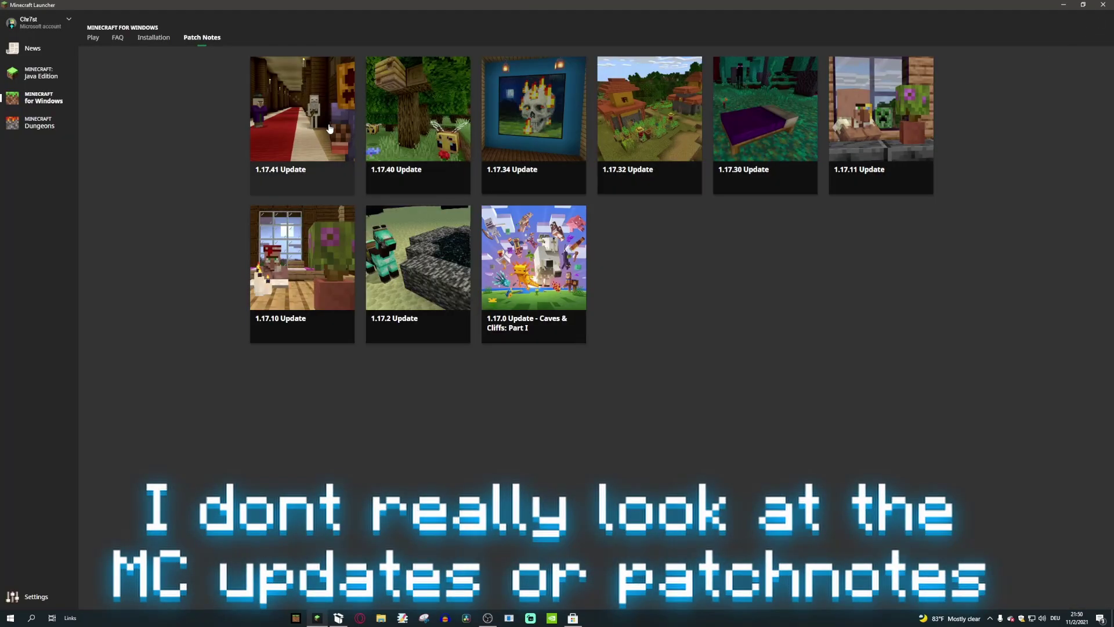
pyautogui.click(295, 104)
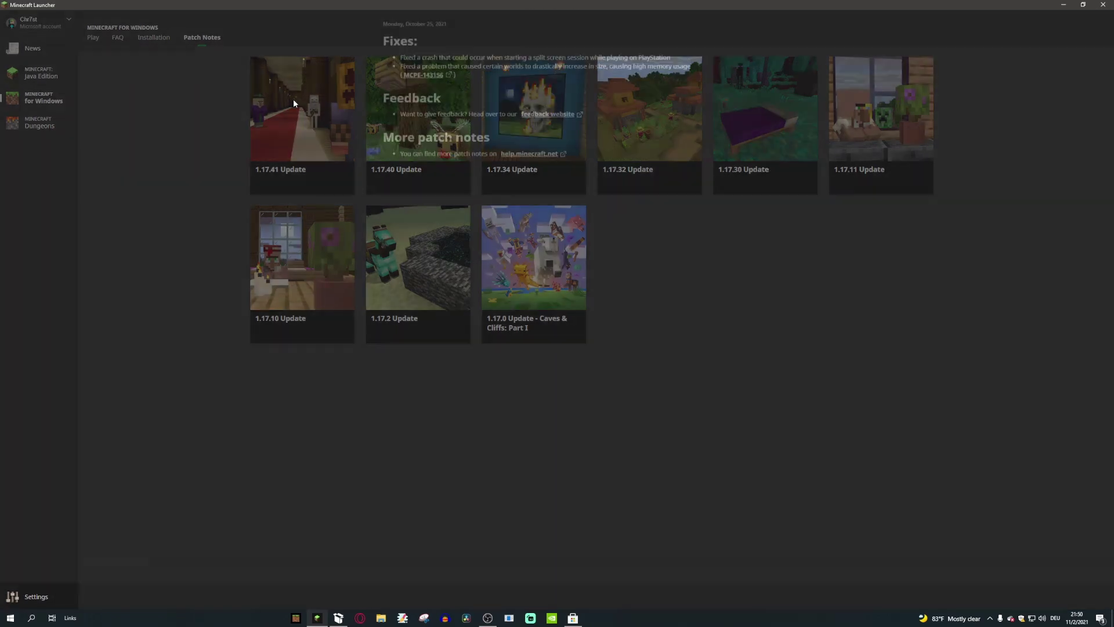
pyautogui.click(1101, 23)
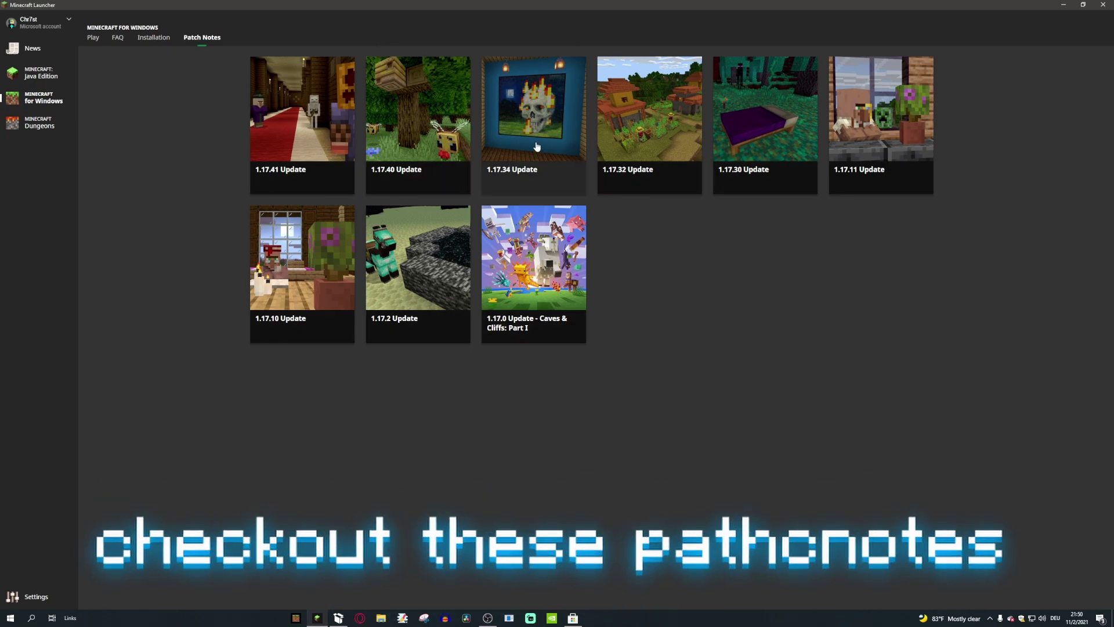
pyautogui.click(93, 40)
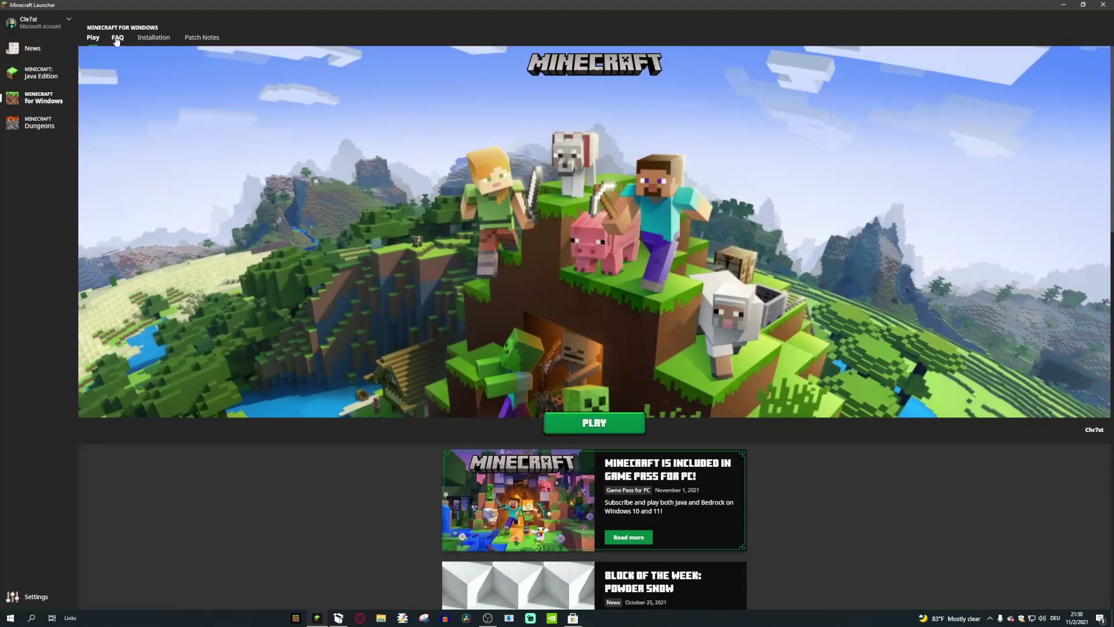
pyautogui.click(116, 41)
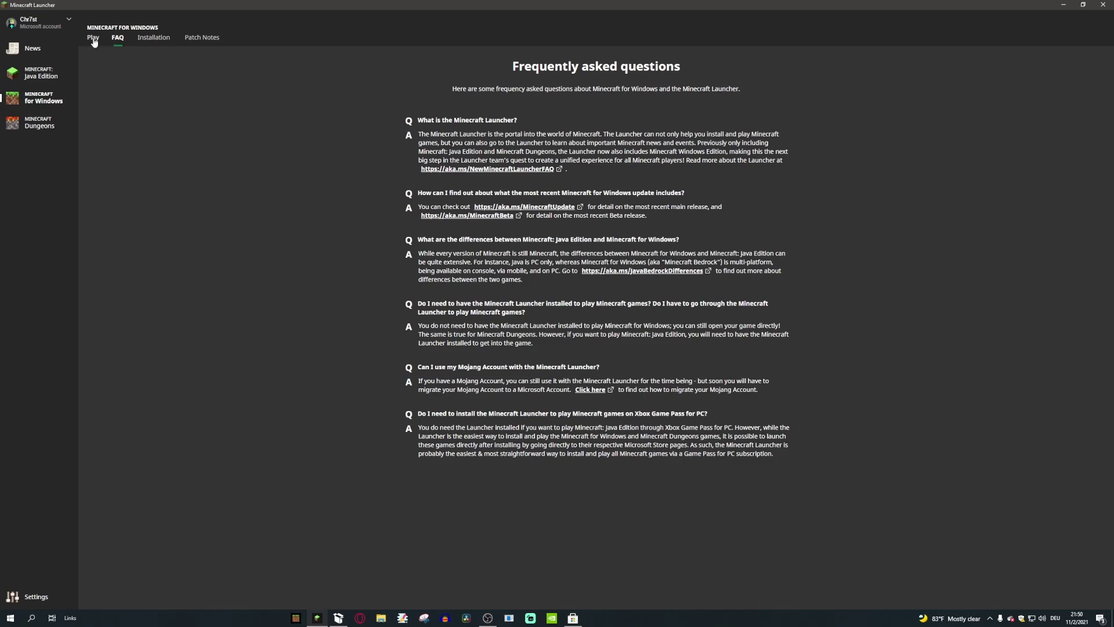
pyautogui.click(93, 41)
pyautogui.scroll(-3, 886, 512)
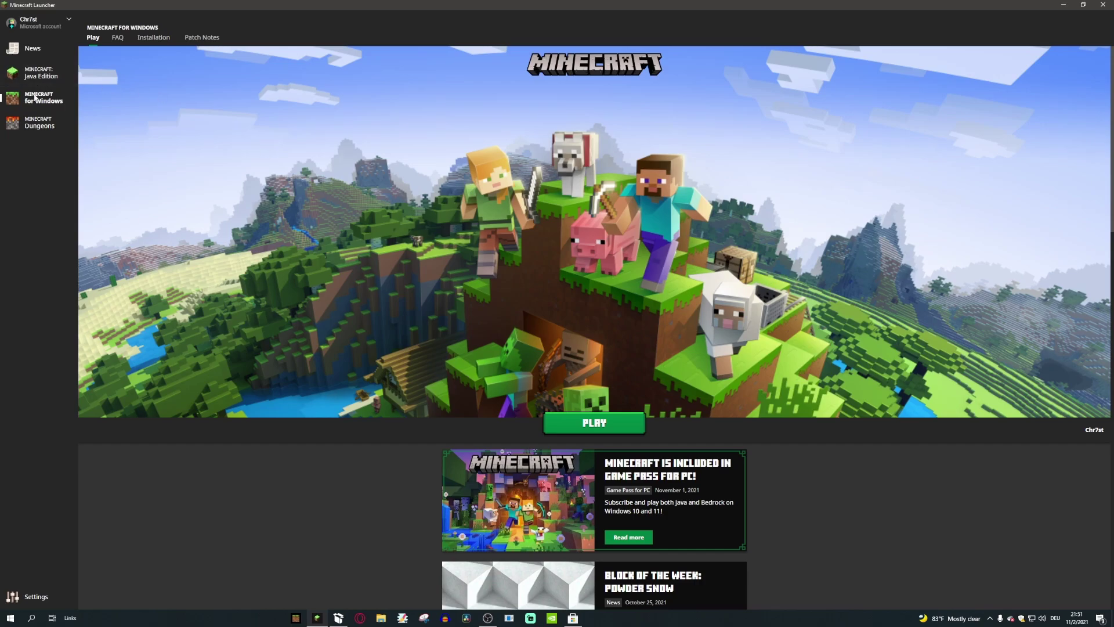
pyautogui.click(36, 75)
pyautogui.click(38, 122)
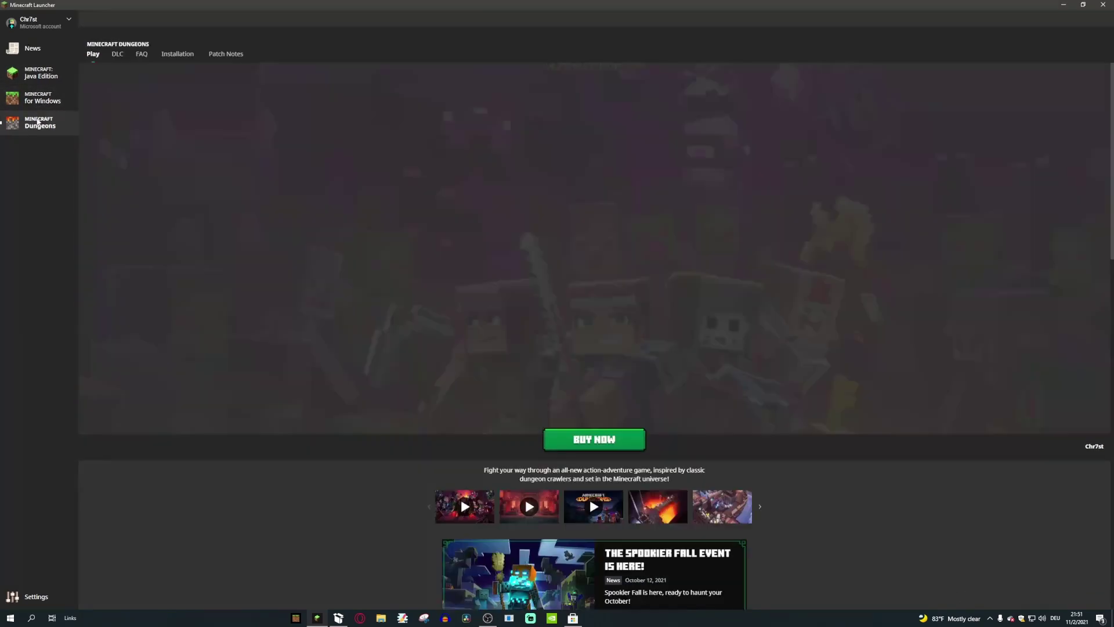
pyautogui.scroll(-1, 161, 169)
pyautogui.scroll(1, 161, 169)
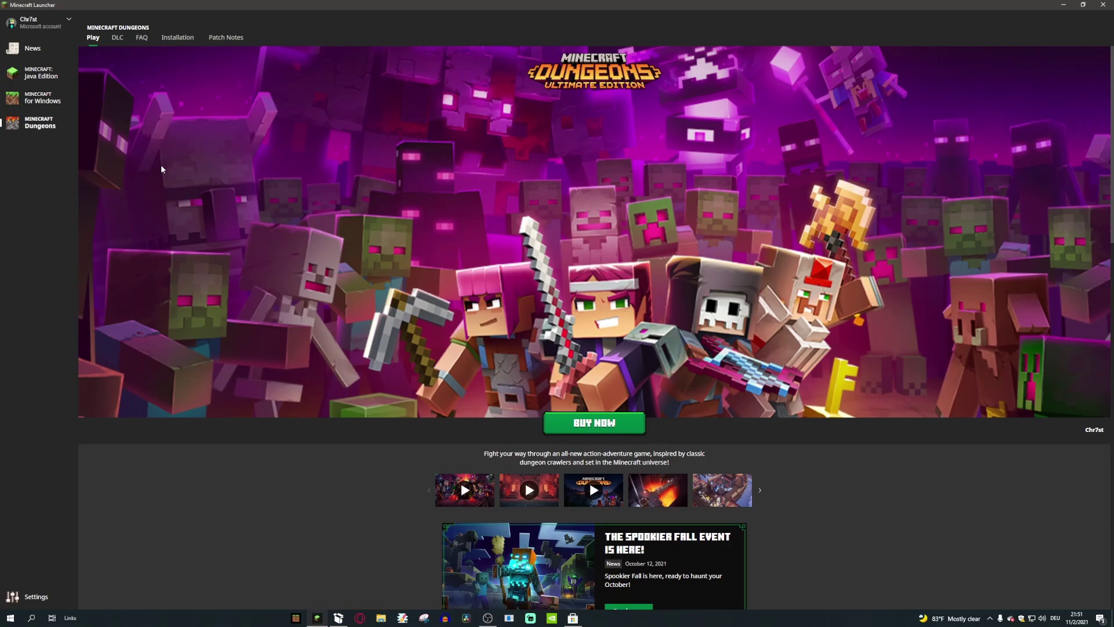
pyautogui.click(40, 98)
pyautogui.click(17, 597)
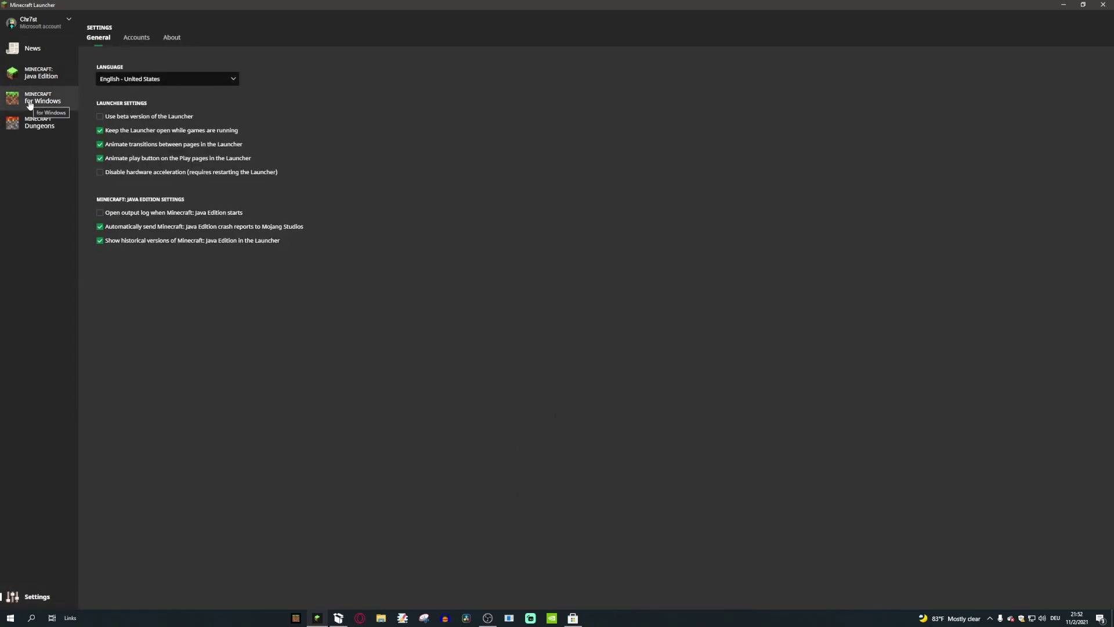
pyautogui.click(30, 104)
pyautogui.click(33, 48)
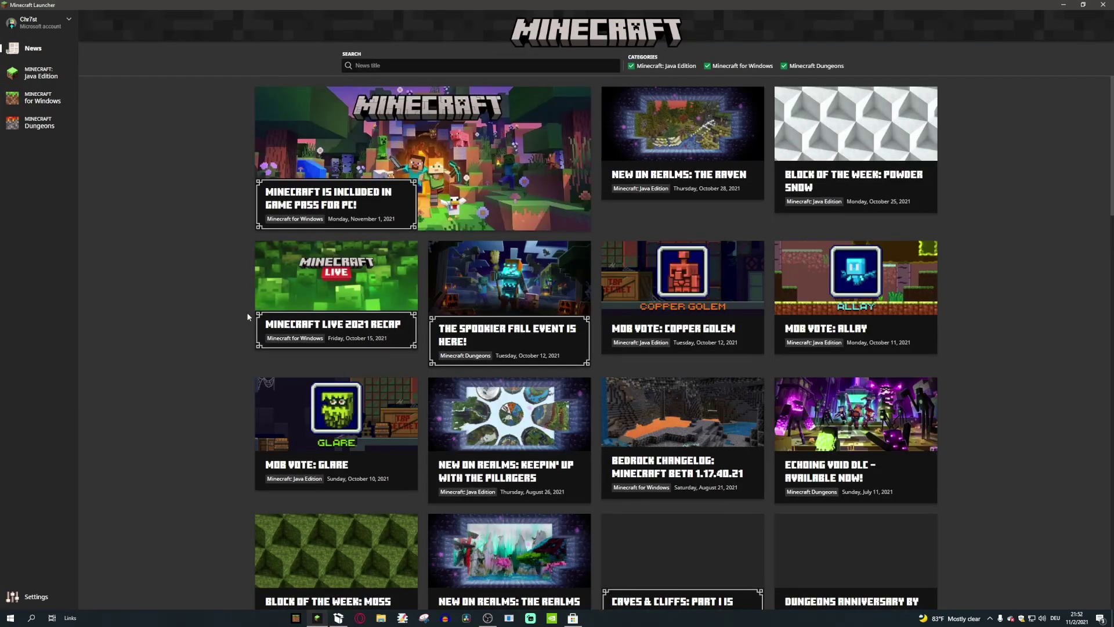
pyautogui.click(33, 103)
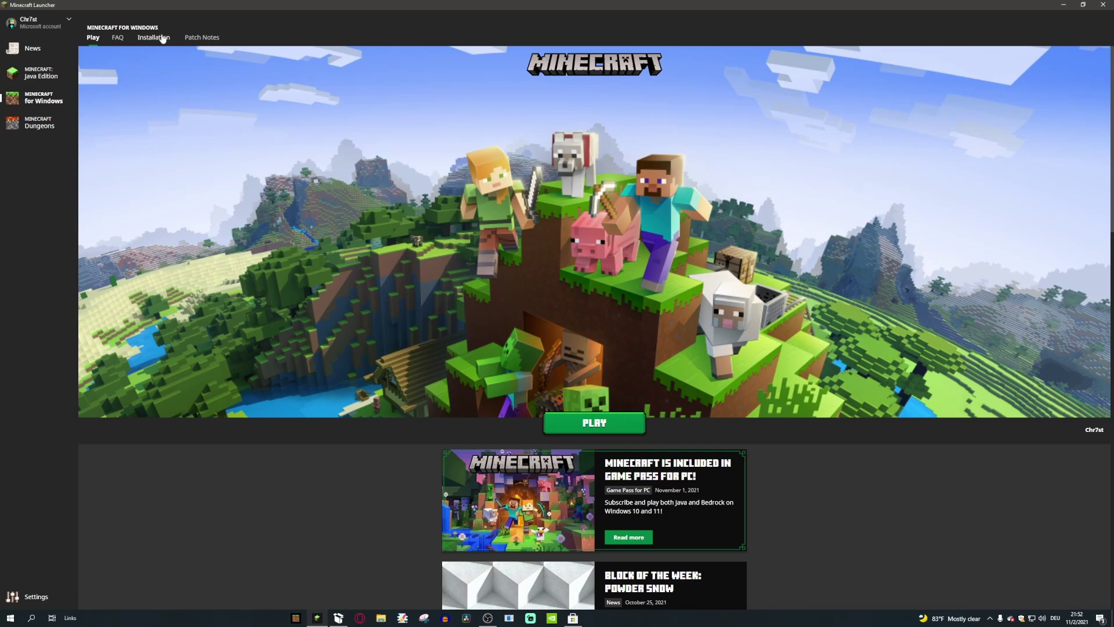
pyautogui.click(117, 37)
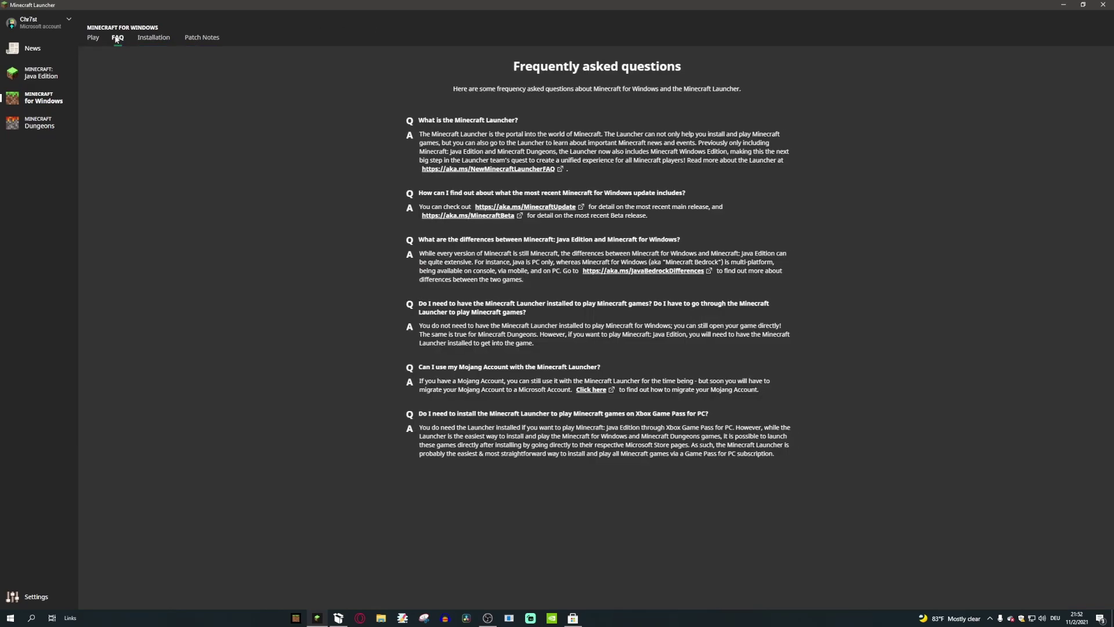
pyautogui.click(94, 40)
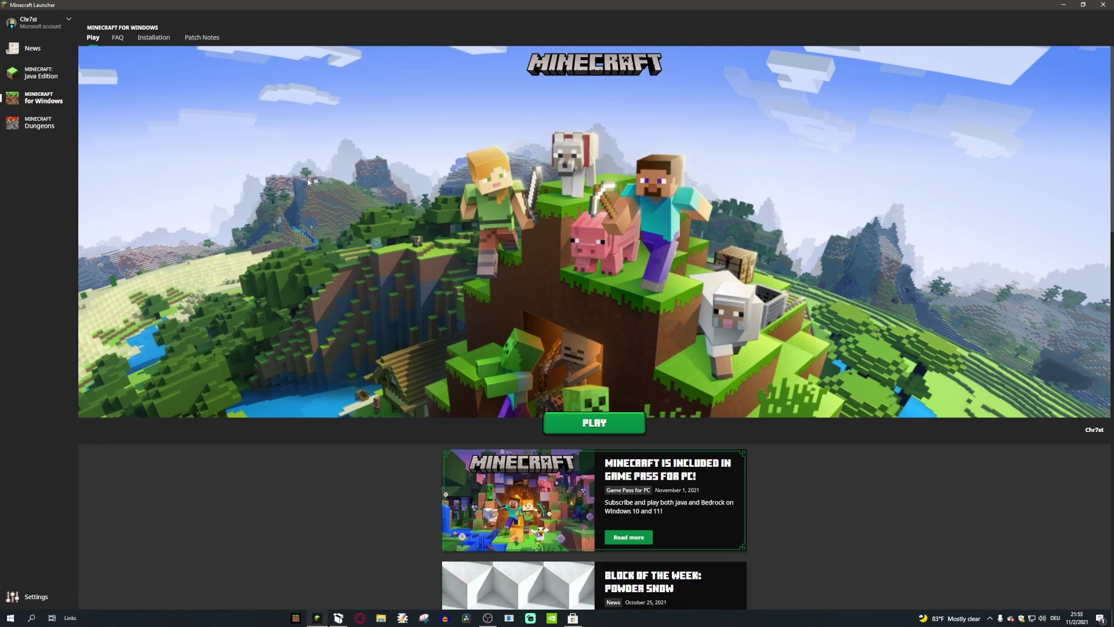
pyautogui.click(118, 37)
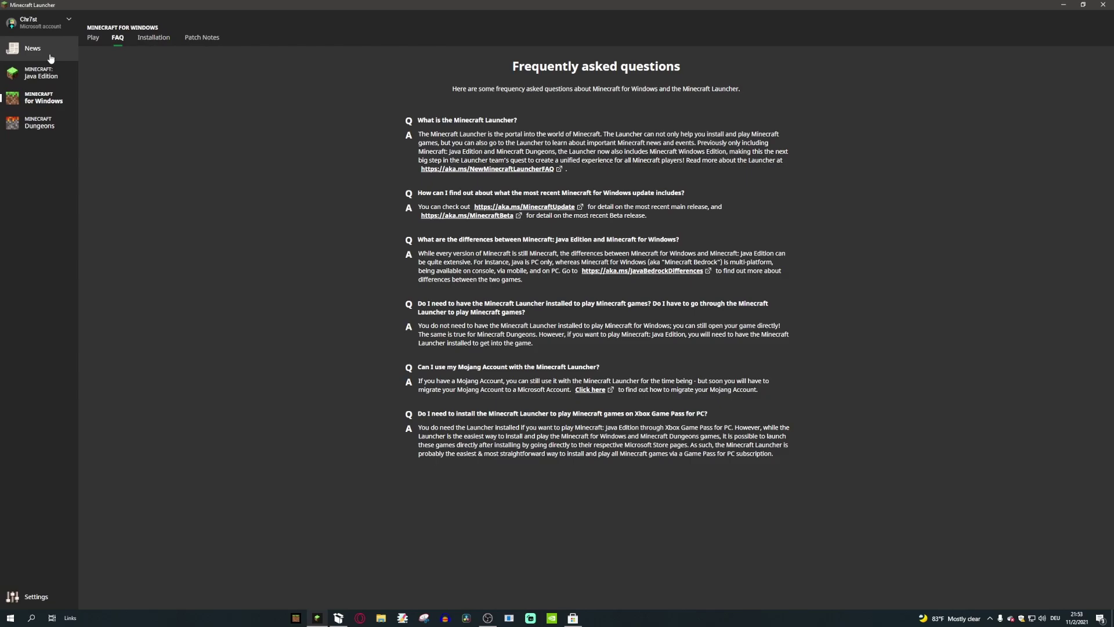
pyautogui.click(93, 38)
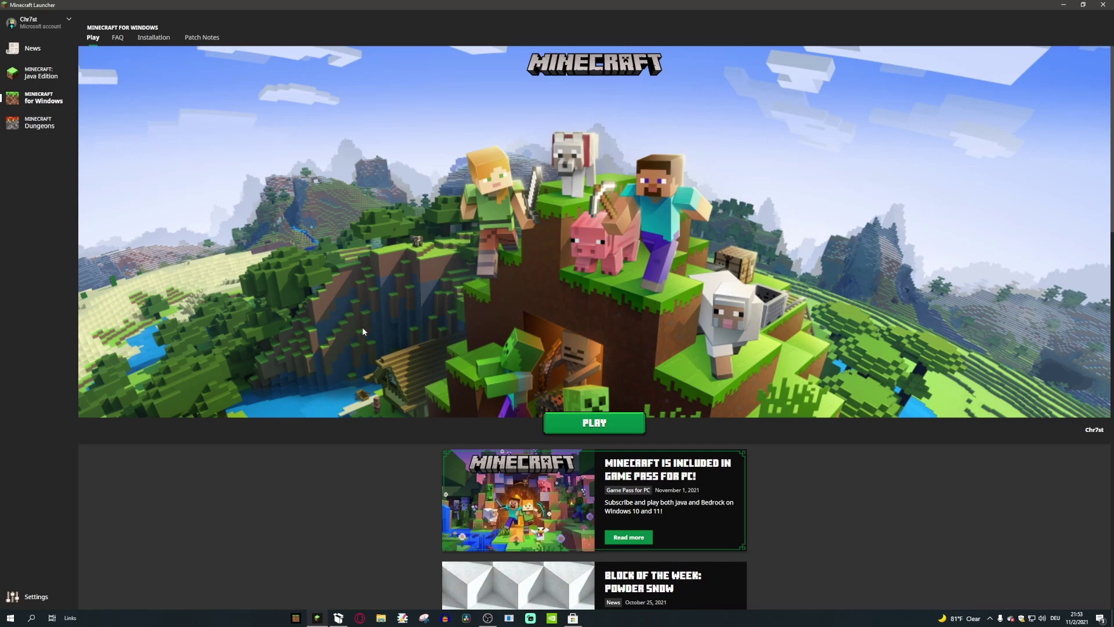
# Press the green PLAY button to launch Minecraft for Windows
pyautogui.click(586, 422)
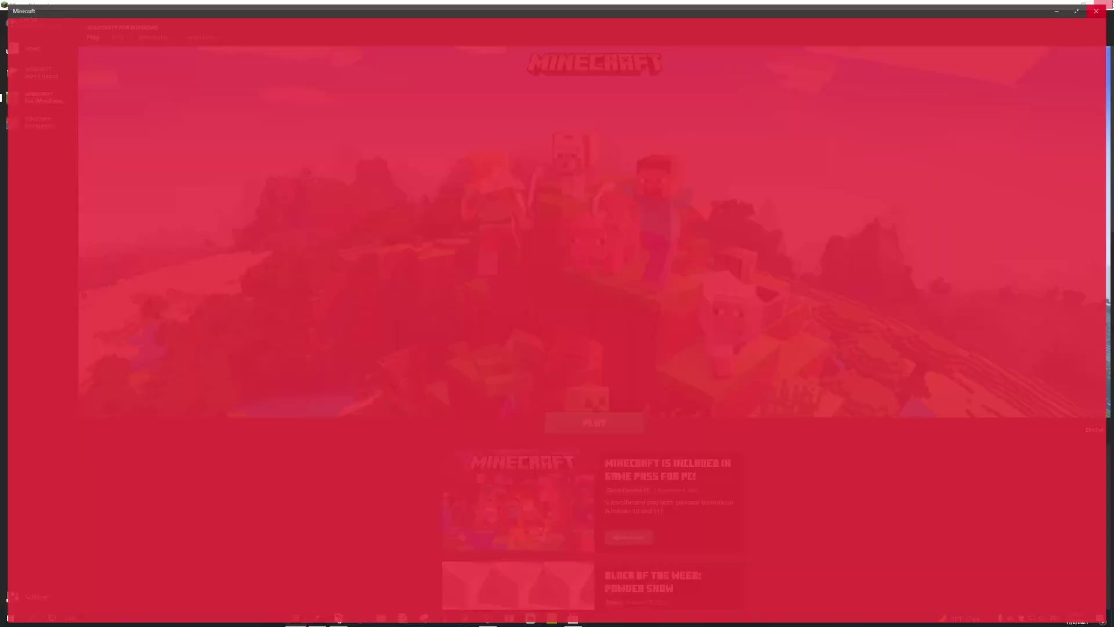